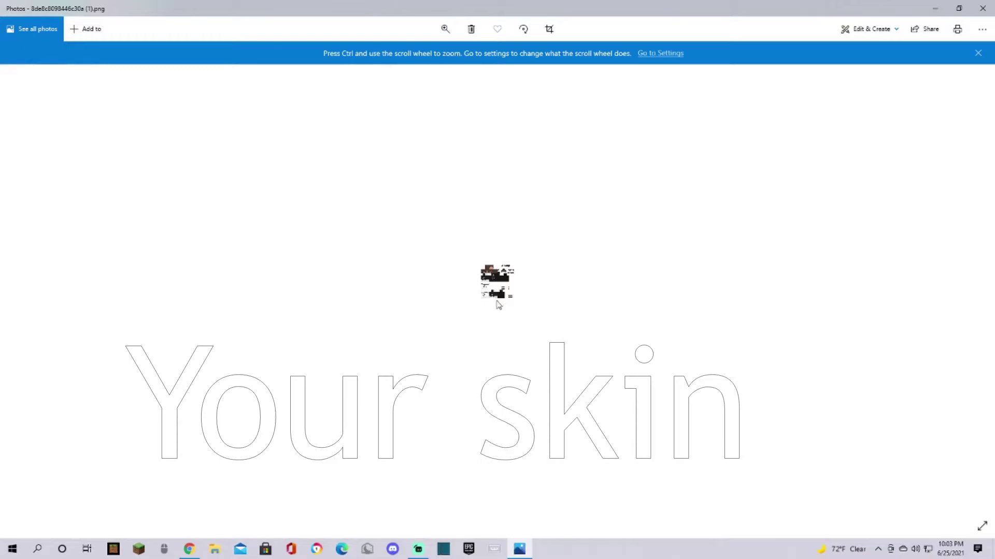
# - Examine the skin image up close and view the Mine-imator download page in the browser
pyautogui.keyDown('ctrl'); pyautogui.scroll(5, 506, 315); pyautogui.keyUp('ctrl')
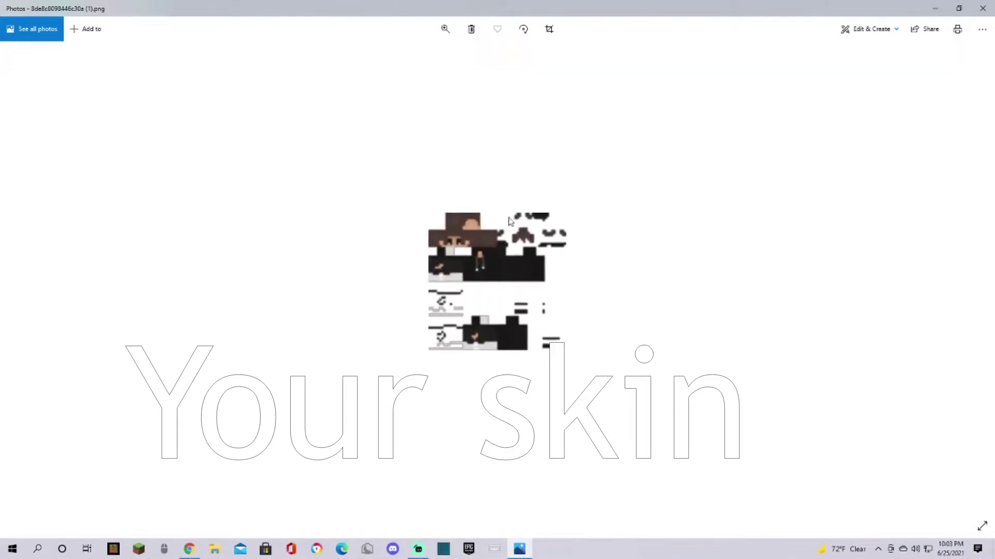
pyautogui.click(935, 9)
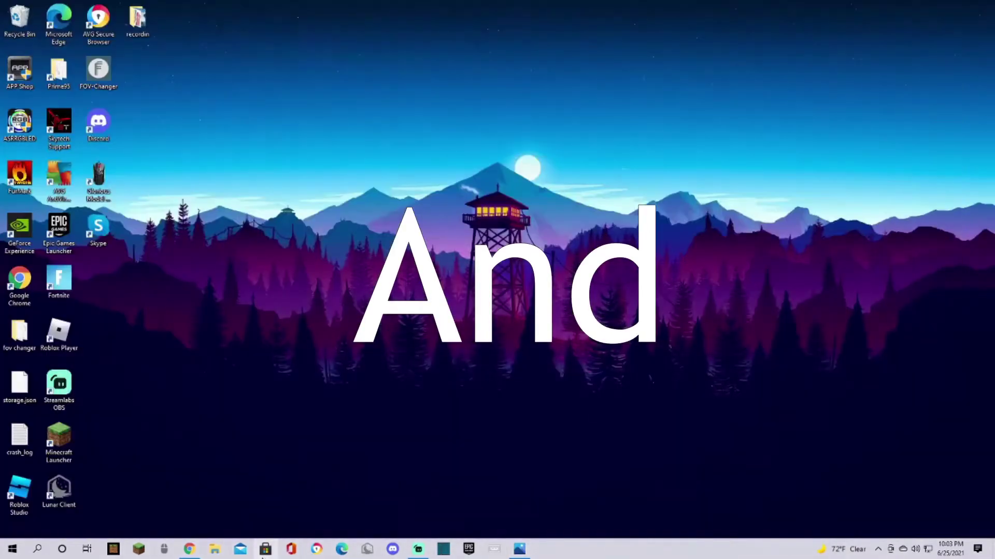
pyautogui.click(189, 550)
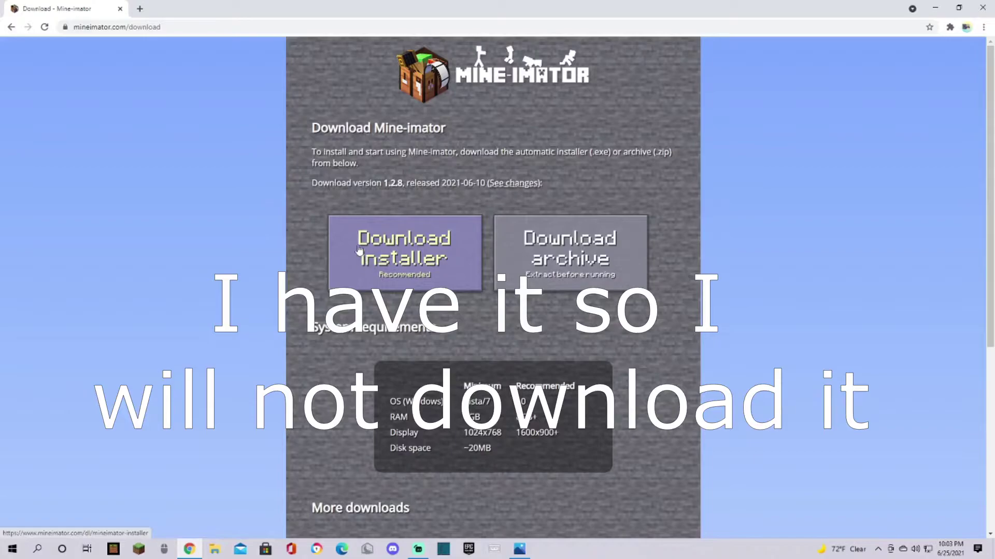
pyautogui.scroll(-2, 409, 395)
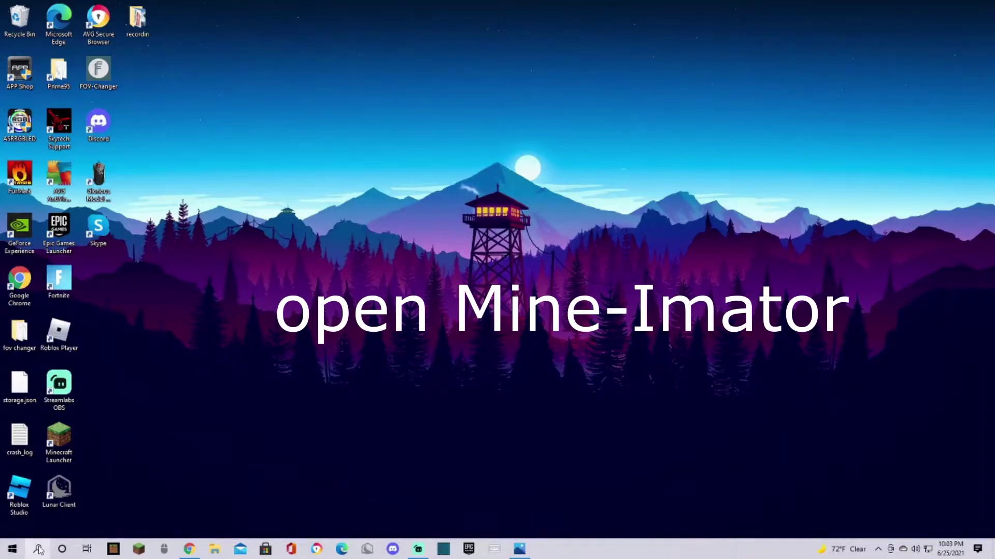
# - Switch to Mine-imator and create a new project named mymnskinnow
pyautogui.click(36, 549)
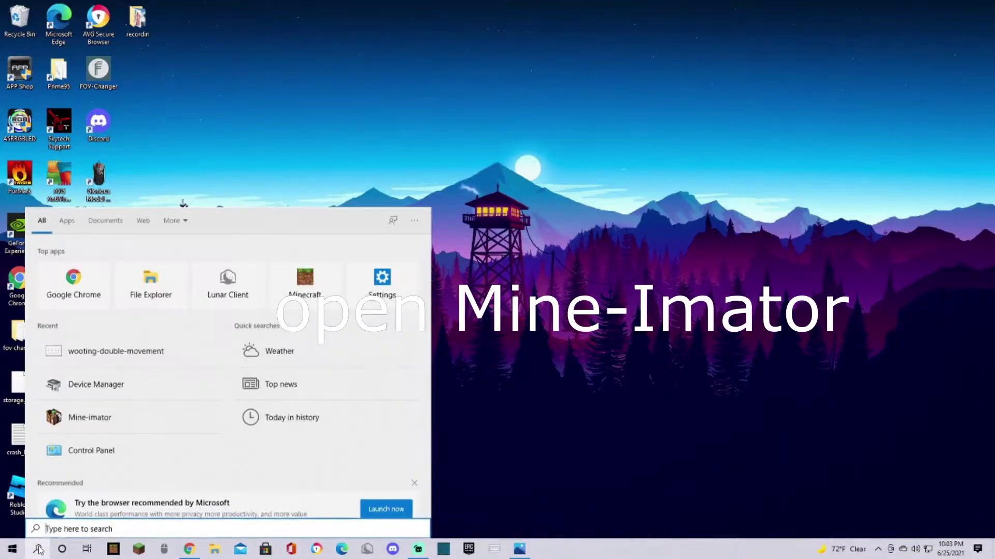
pyautogui.click(101, 420)
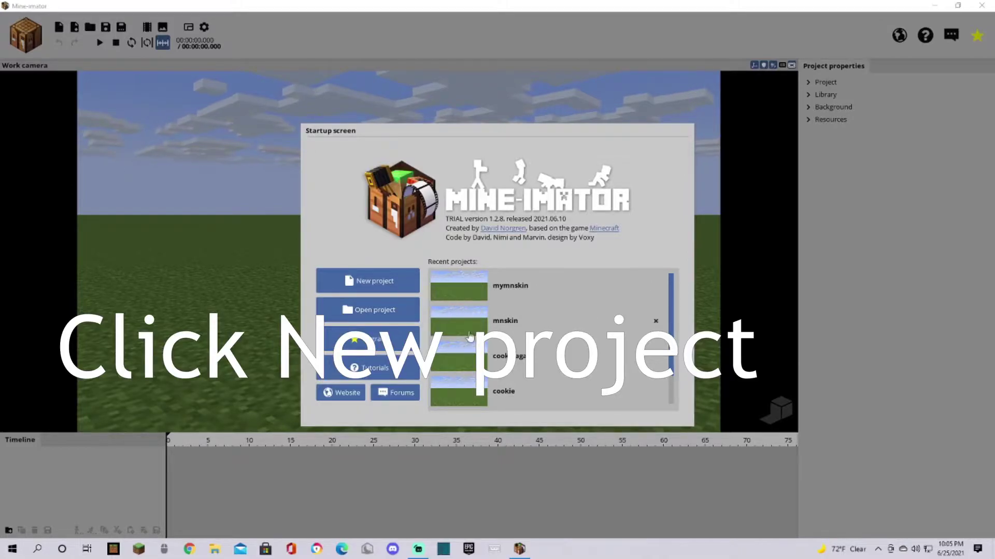
pyautogui.click(375, 283)
pyautogui.doubleClick(487, 208)
pyautogui.write('mymnskinnow')
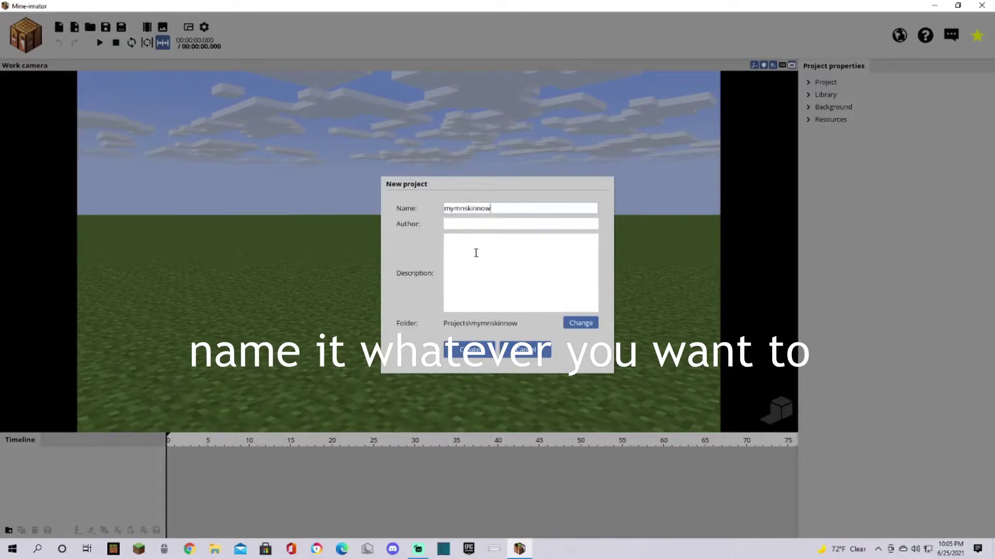
pyautogui.click(458, 350)
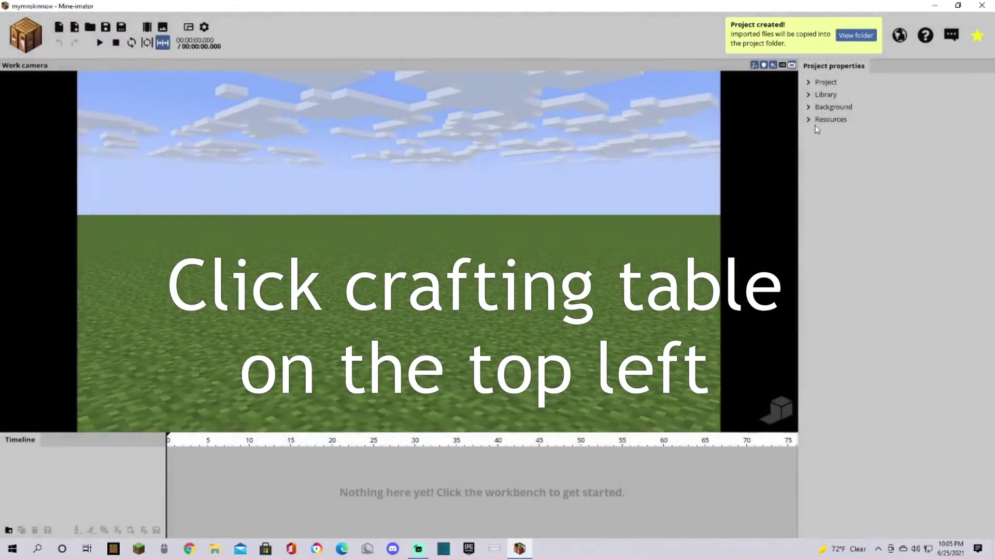
# - Start a new character from the workbench using the Human model with the Steve variant
pyautogui.click(20, 36)
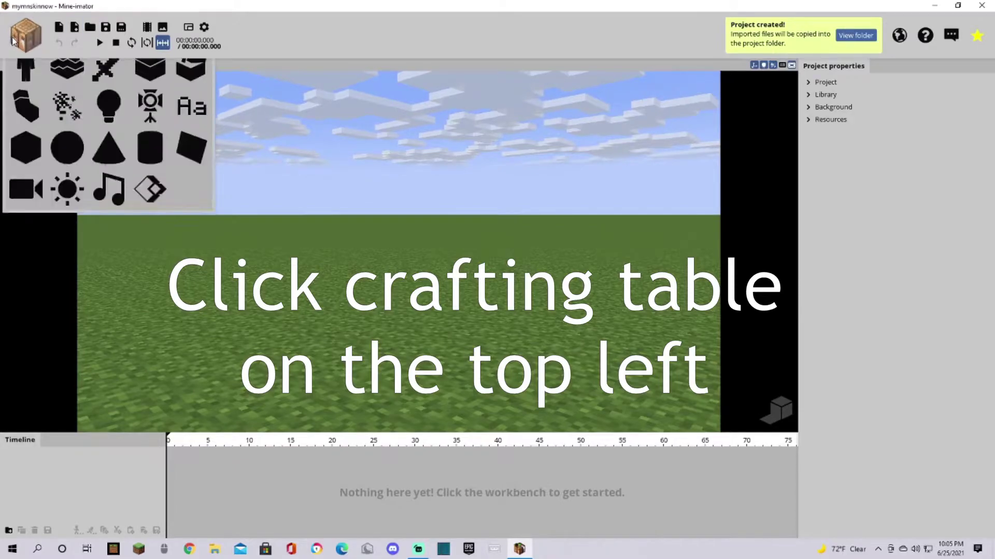
pyautogui.click(21, 36)
pyautogui.click(24, 37)
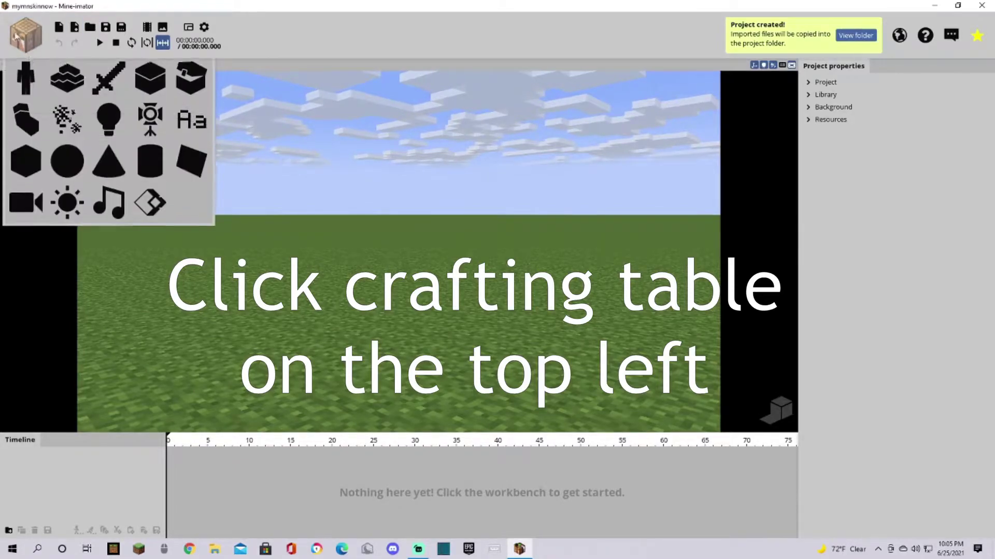
pyautogui.click(26, 80)
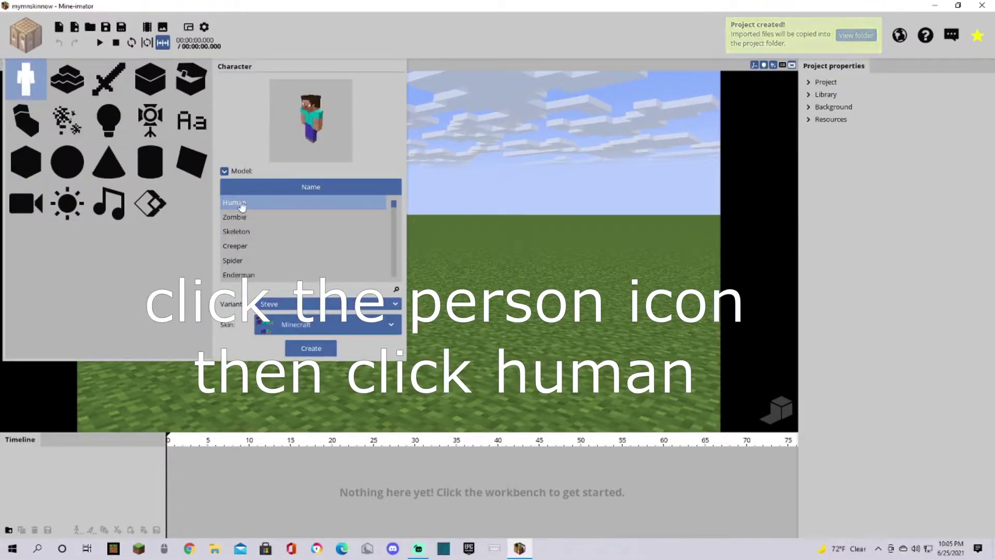
pyautogui.click(294, 306)
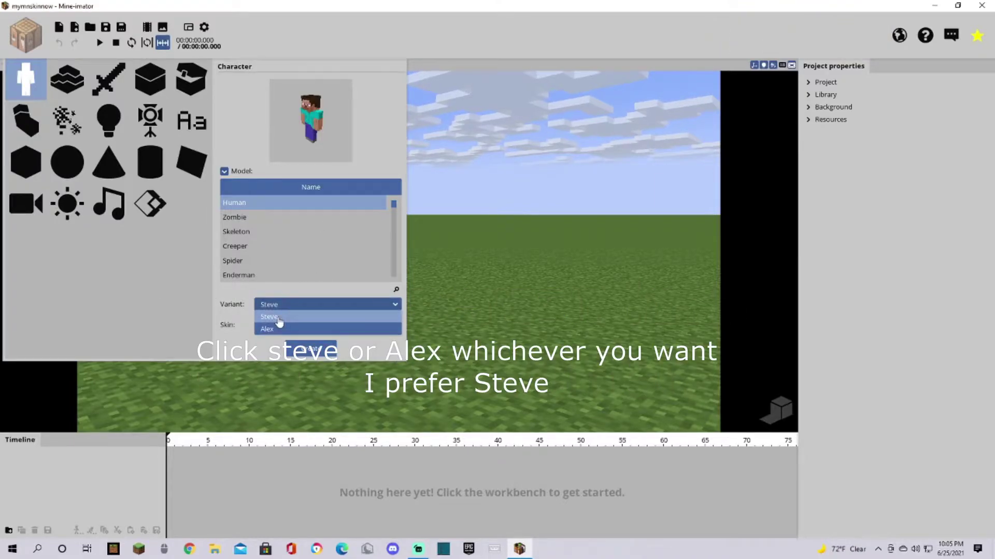
pyautogui.click(279, 322)
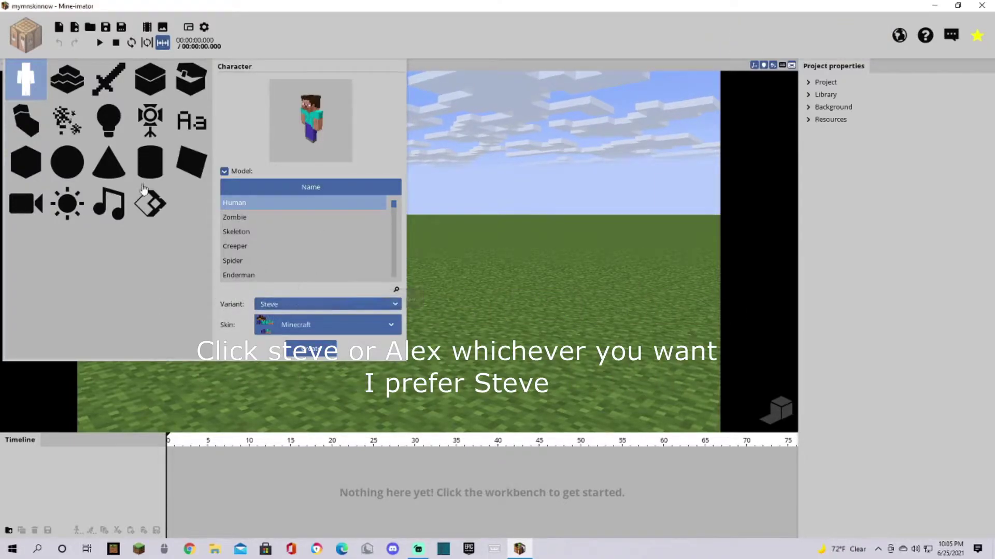
# - Load the skin file 8de8c8098446c30a (1) for the character and create it in the scene
pyautogui.click(298, 326)
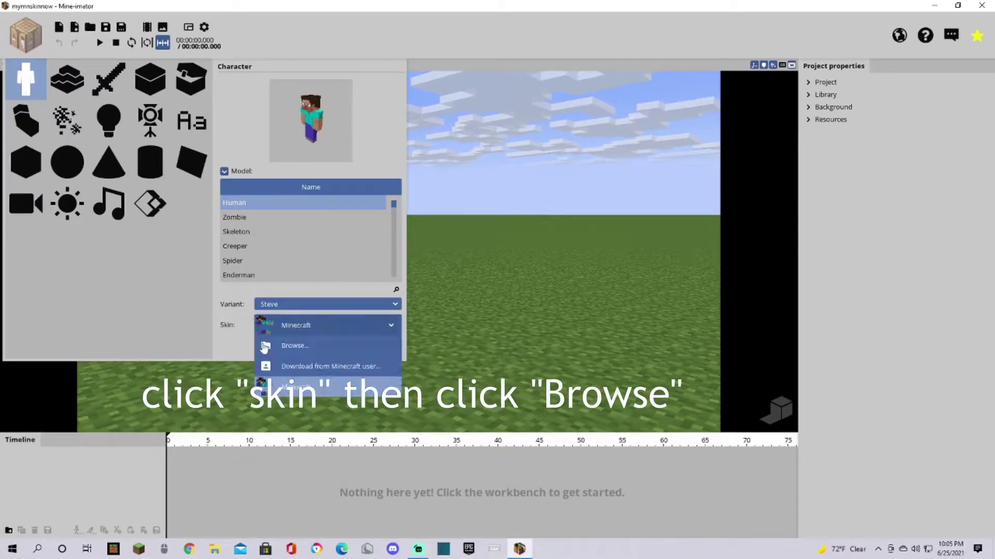
pyautogui.click(292, 345)
pyautogui.doubleClick(133, 89)
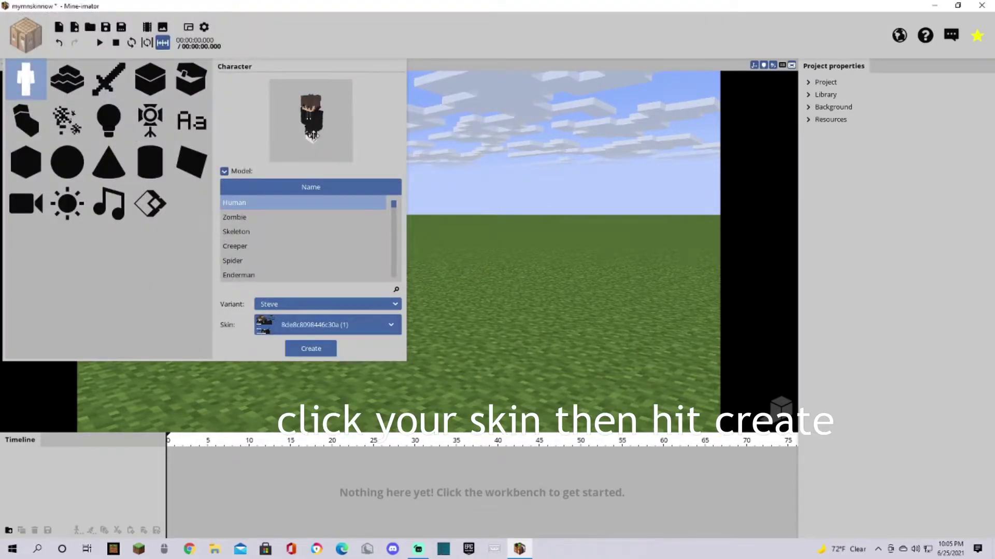
pyautogui.click(311, 349)
pyautogui.moveTo(348, 291); pyautogui.dragTo(435, 251, button='right')
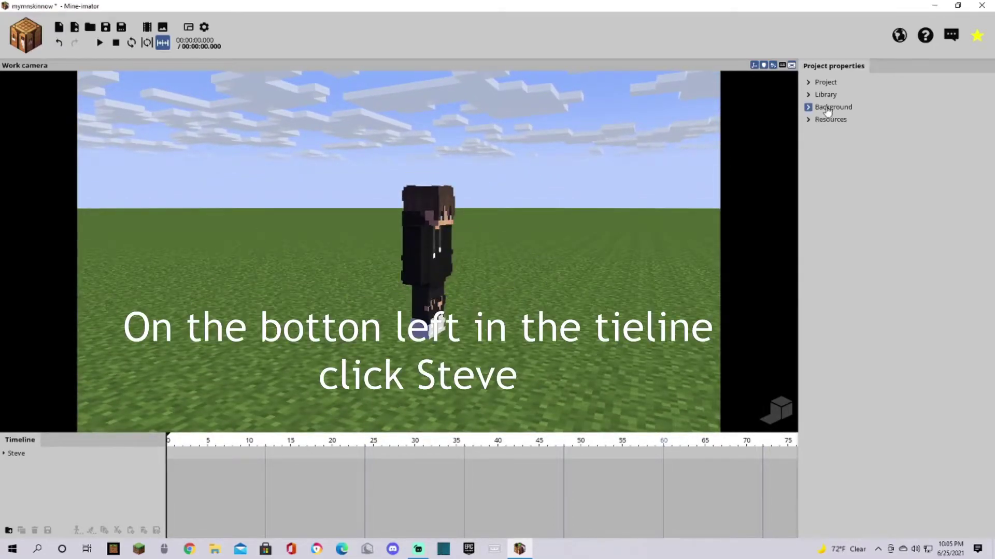
# - Hide the Body, Right leg and Left leg of Steve in the timeline
pyautogui.click(4, 454)
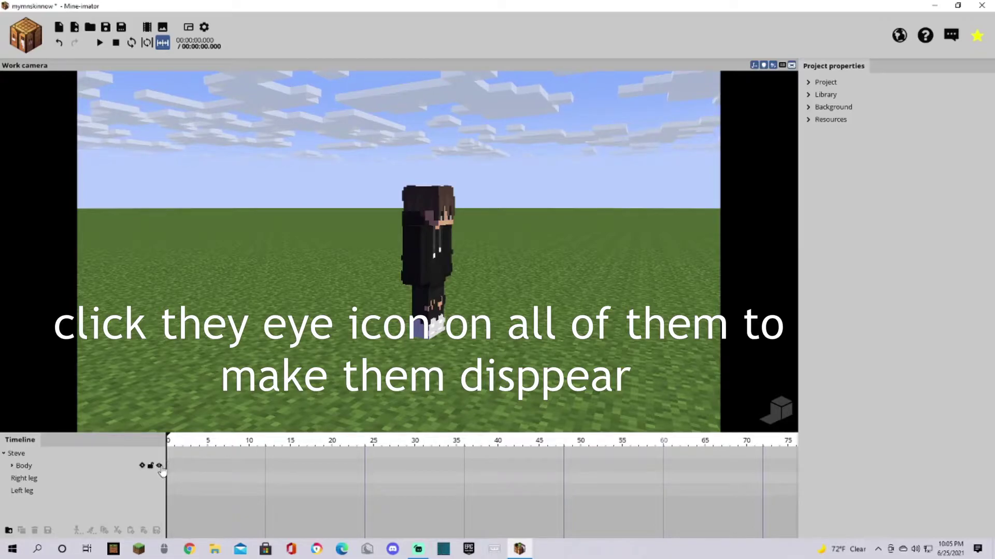
pyautogui.click(159, 465)
pyautogui.click(159, 478)
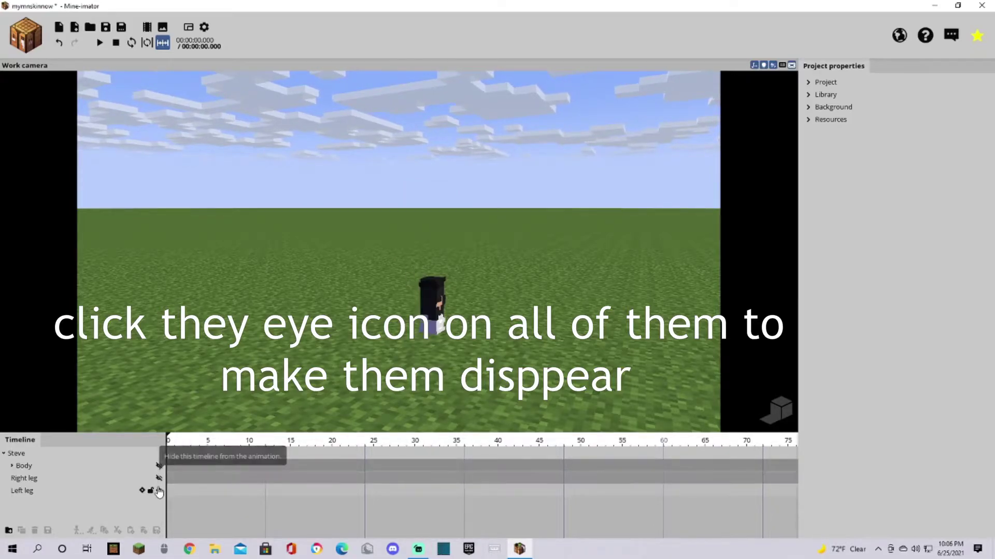
pyautogui.click(159, 491)
# - Expand the Body's parts in the timeline and make only the Head visible again
pyautogui.click(20, 468)
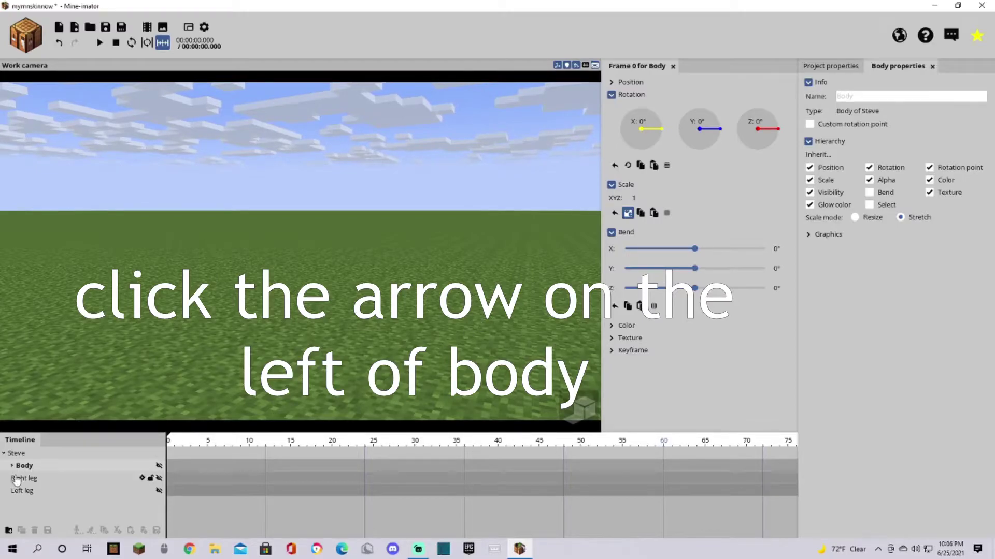
pyautogui.click(12, 466)
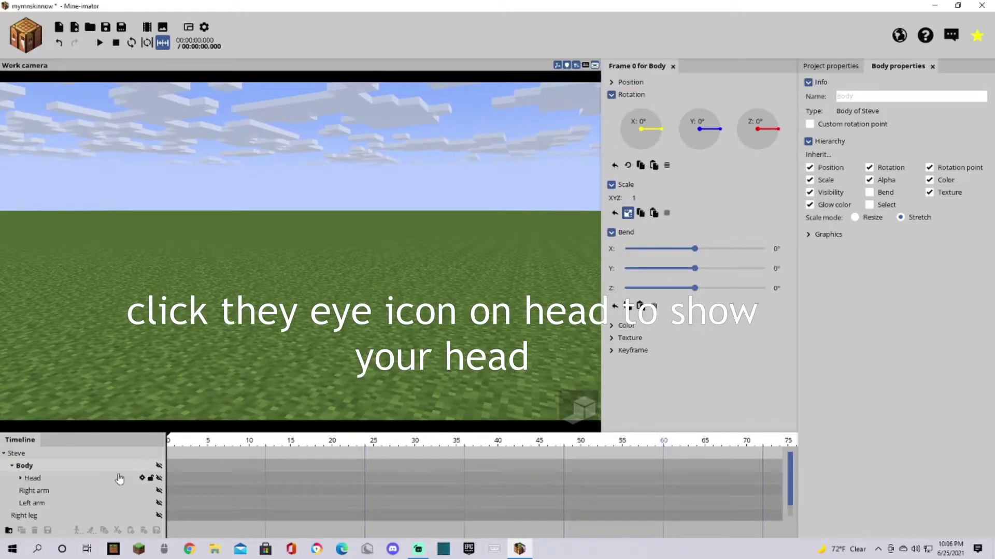
pyautogui.click(159, 479)
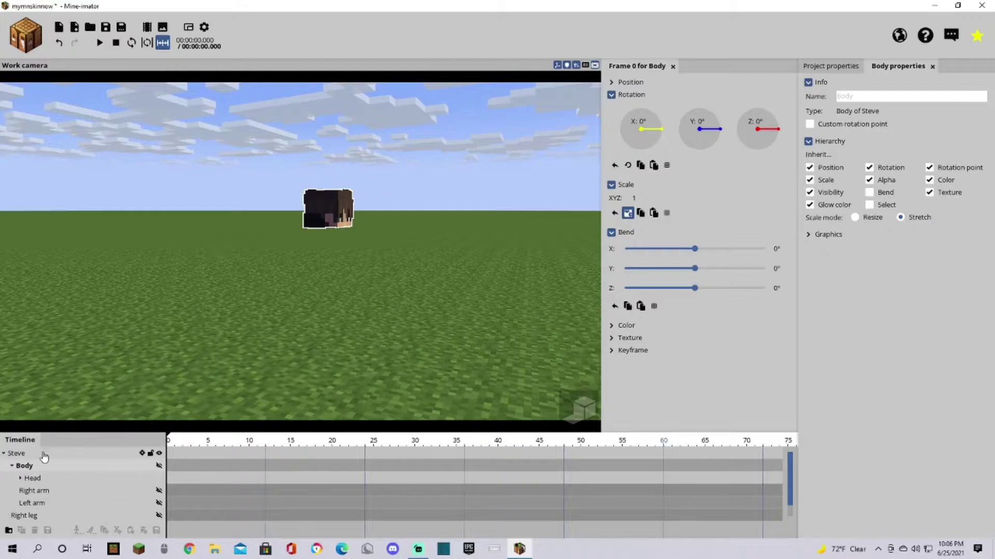
# - Close the Body's frame and property editors and frame the head close up in the work camera
pyautogui.click(3, 454)
pyautogui.moveTo(394, 235); pyautogui.dragTo(377, 246, button='right')
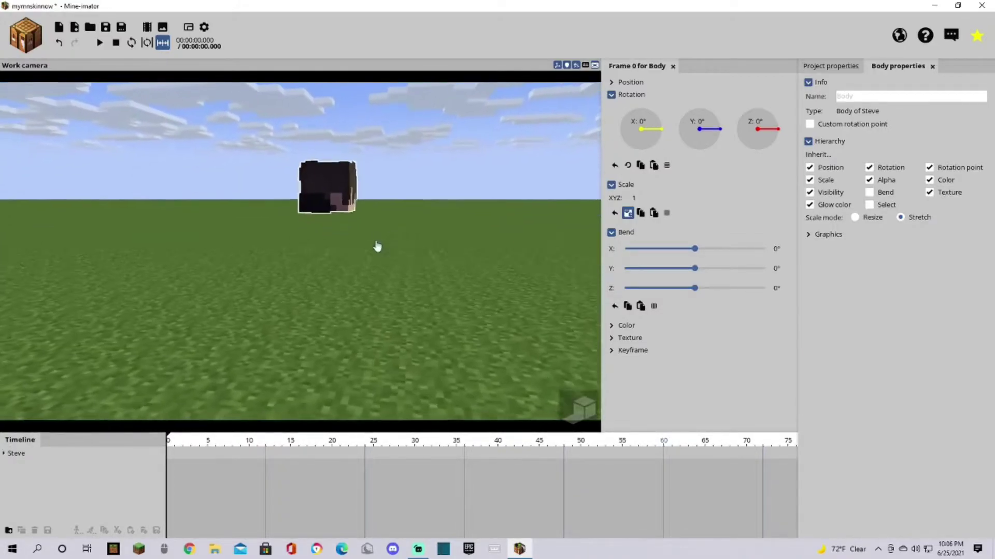
pyautogui.click(932, 66)
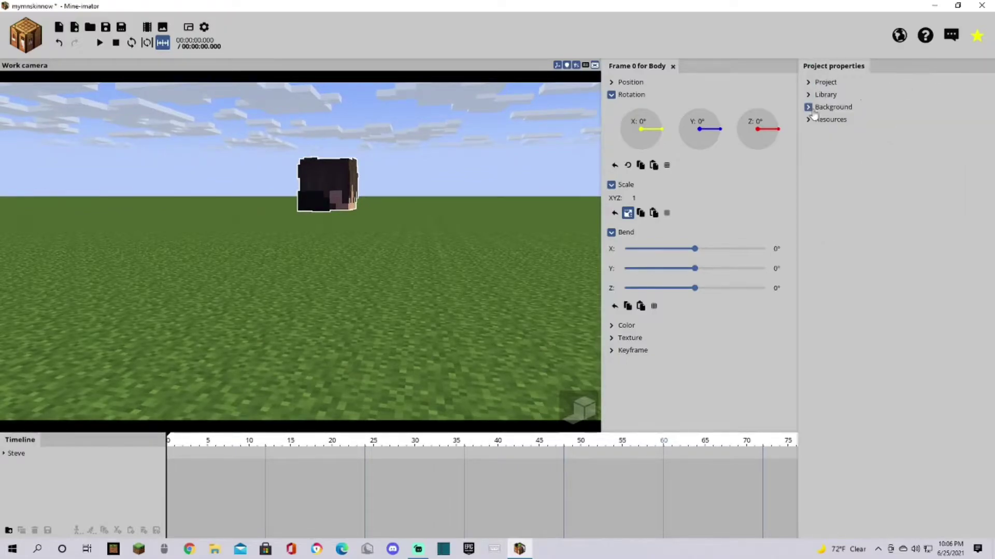
pyautogui.click(672, 66)
pyautogui.moveTo(431, 265); pyautogui.dragTo(471, 292, button='right')
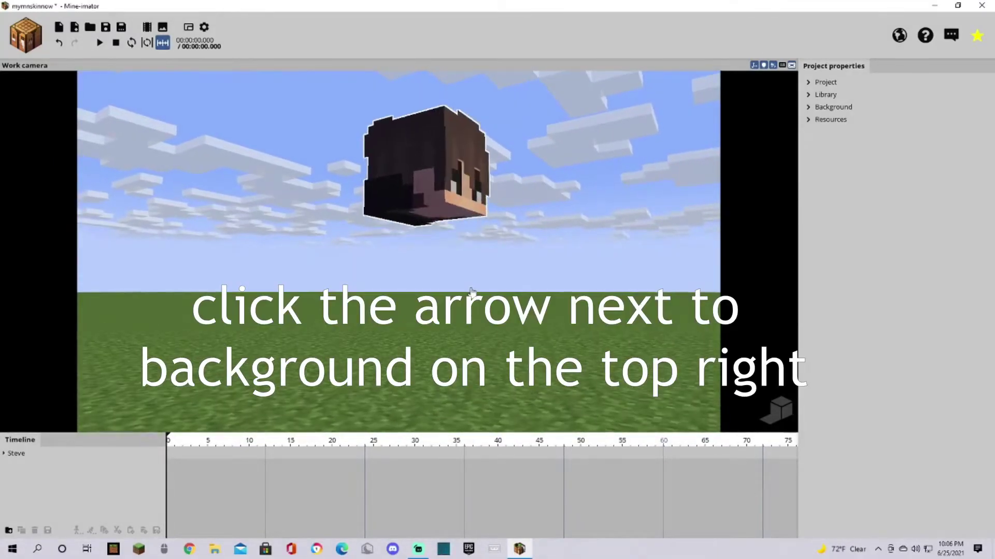
# - Set the background to a custom image with none chosen, and turn off clouds, fog and wind
pyautogui.click(808, 107)
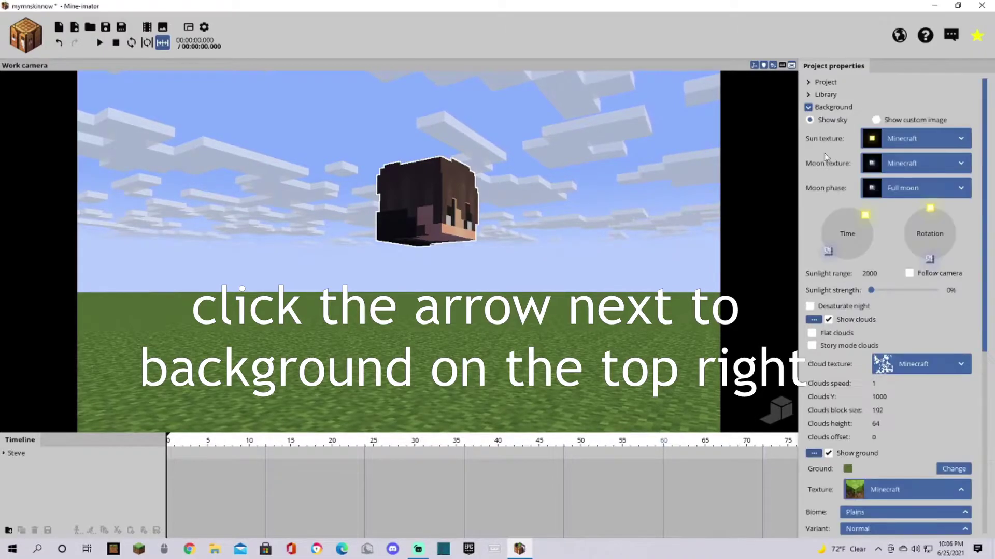
pyautogui.click(876, 119)
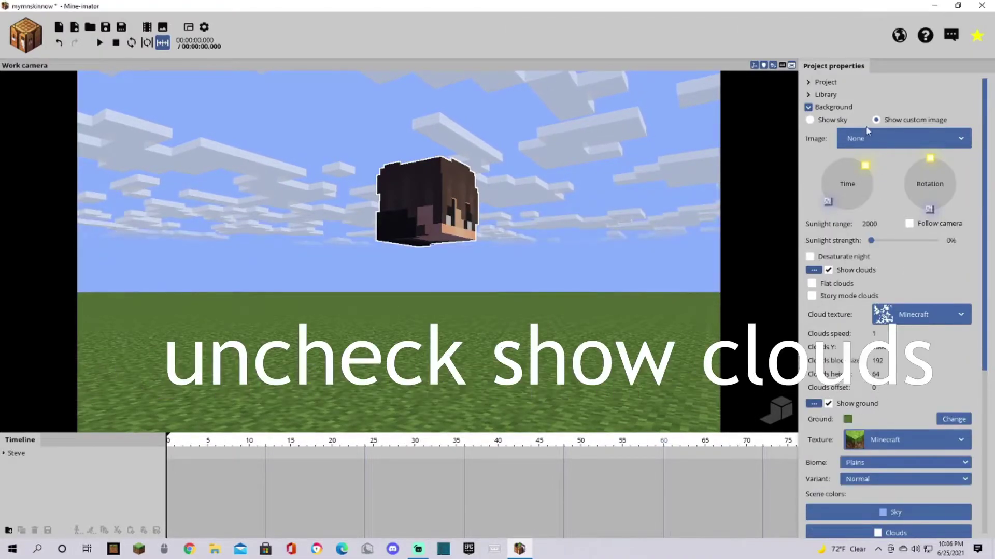
pyautogui.click(833, 272)
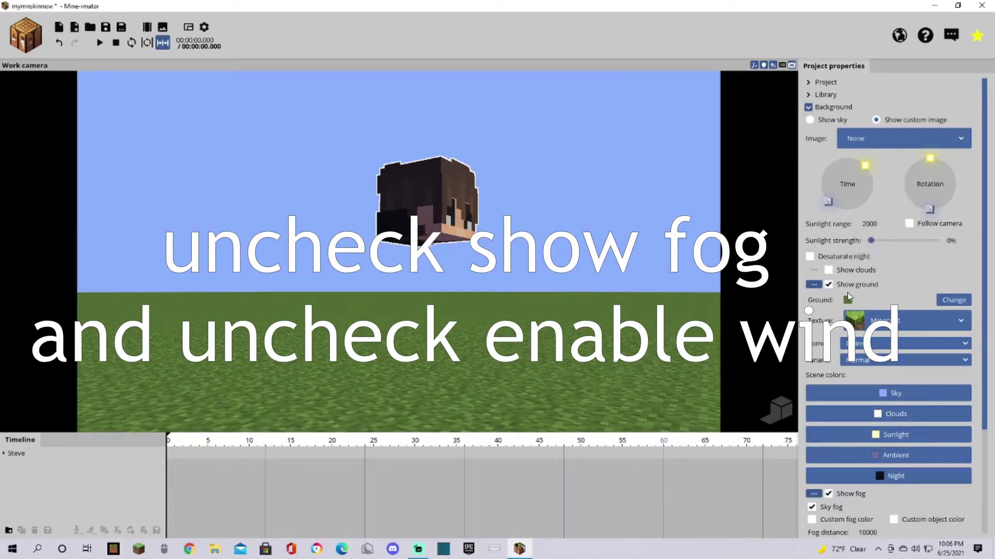
pyautogui.click(830, 496)
pyautogui.click(828, 508)
pyautogui.scroll(-1, 982, 436)
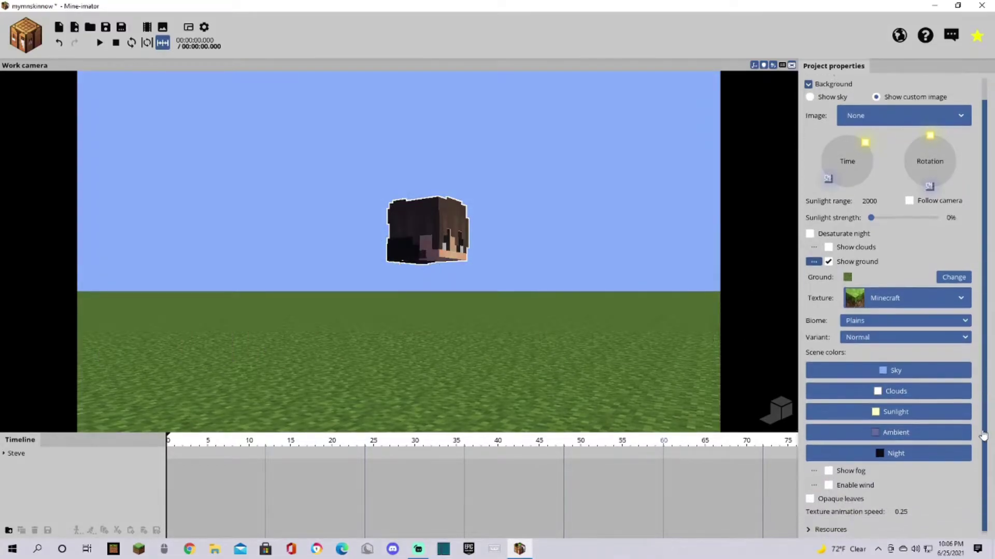
pyautogui.scroll(1, 981, 430)
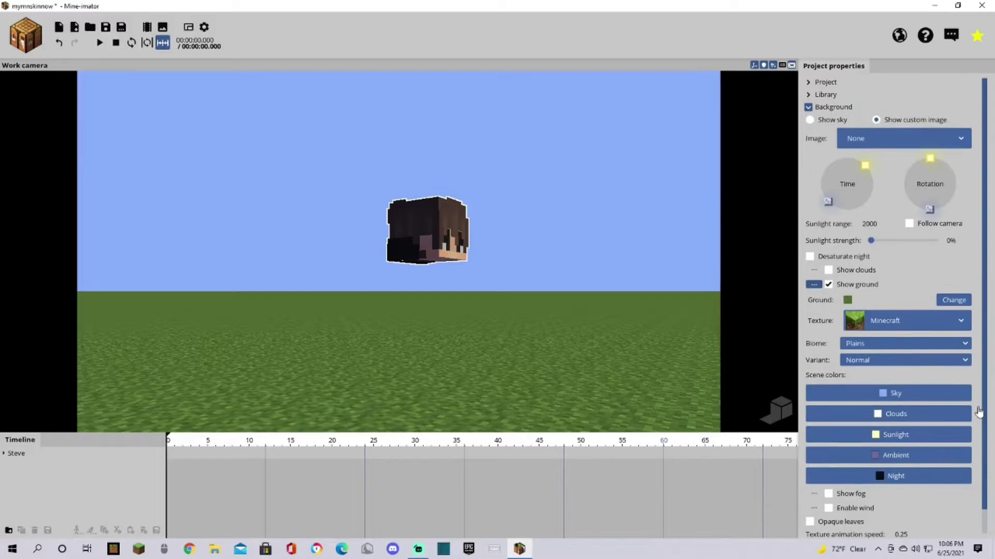
pyautogui.click(809, 107)
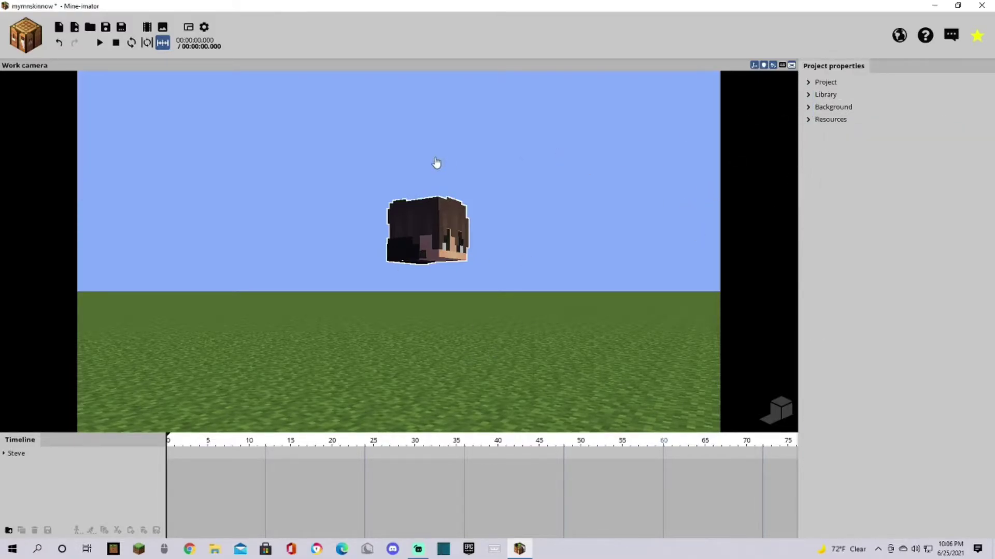
# - Turn off the ground in the background settings
pyautogui.click(808, 107)
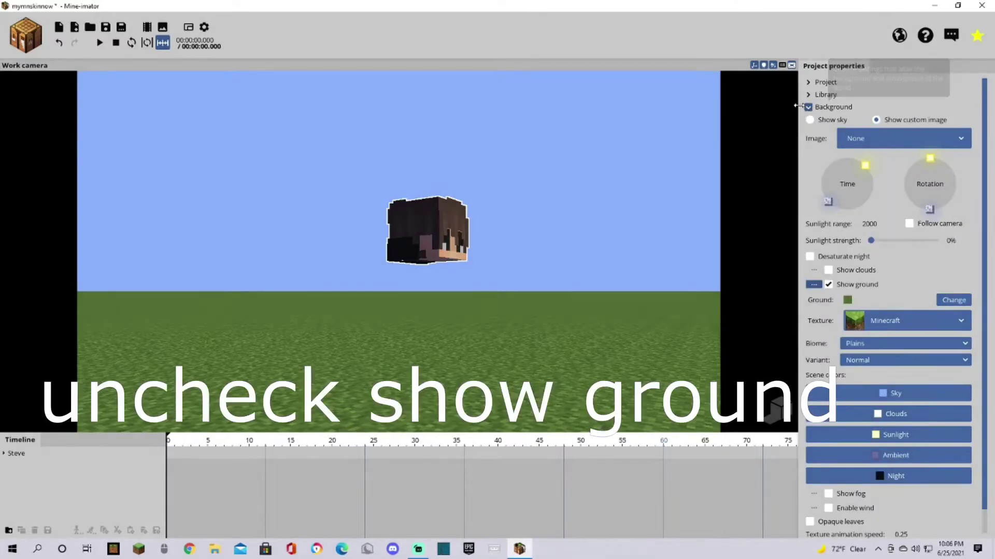
pyautogui.click(828, 285)
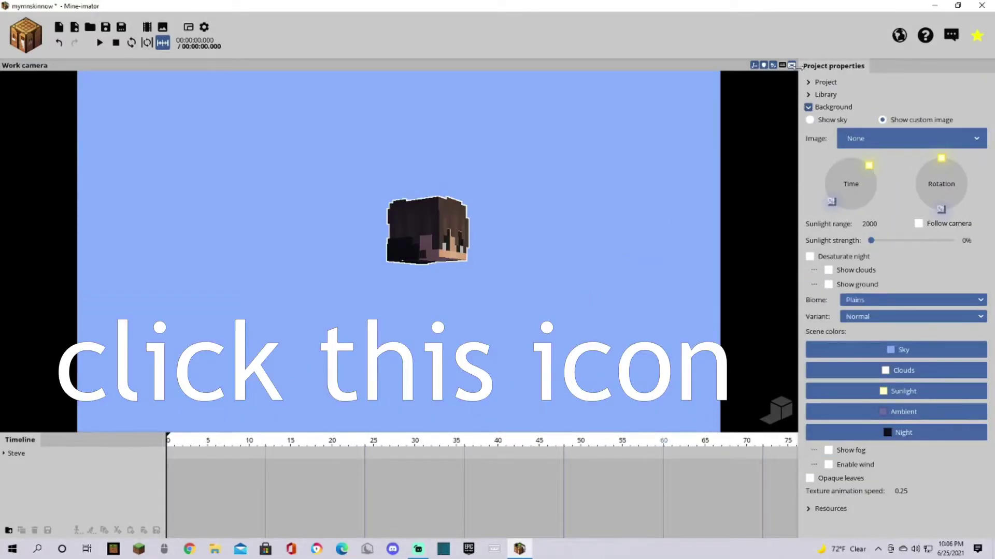
pyautogui.click(808, 107)
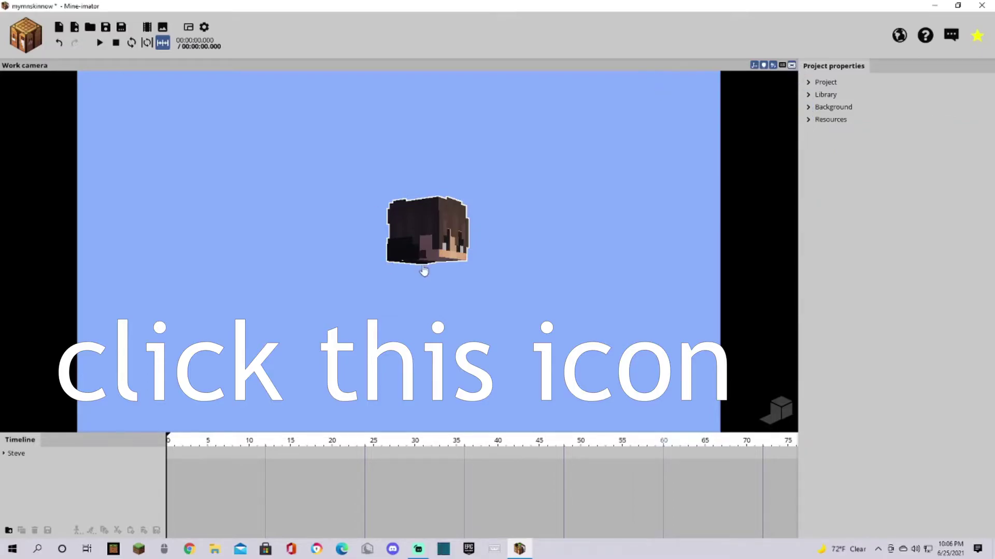
# - Set up an image export with a custom size of 3840 × 3840, aspect ratio kept and the background removed
pyautogui.click(162, 27)
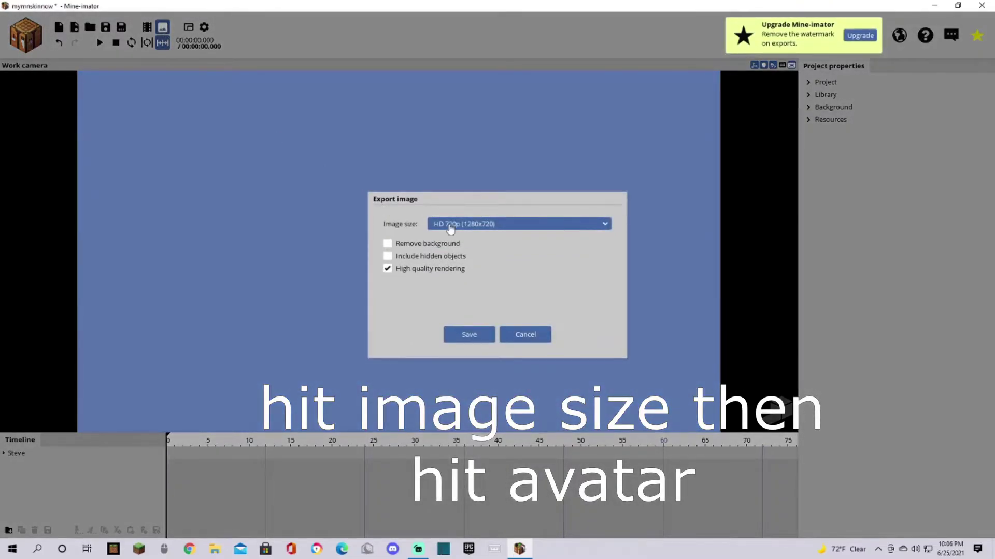
pyautogui.click(451, 228)
pyautogui.click(453, 237)
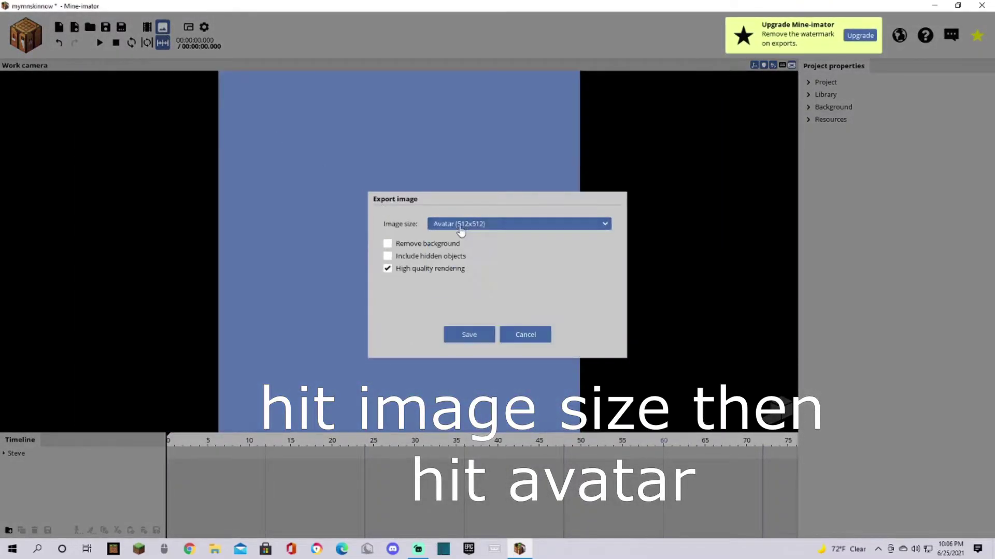
pyautogui.click(461, 226)
pyautogui.click(473, 349)
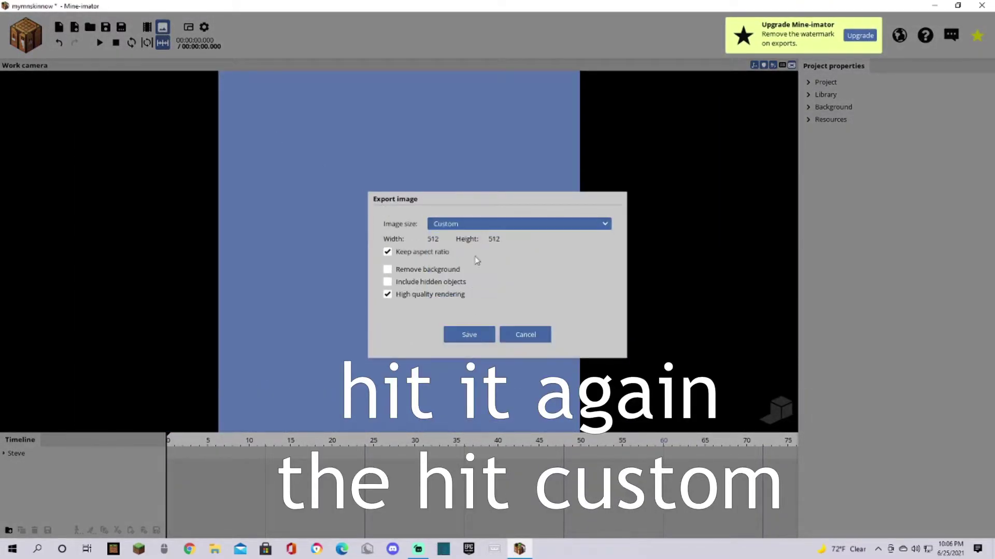
pyautogui.click(431, 240)
pyautogui.write('3840')
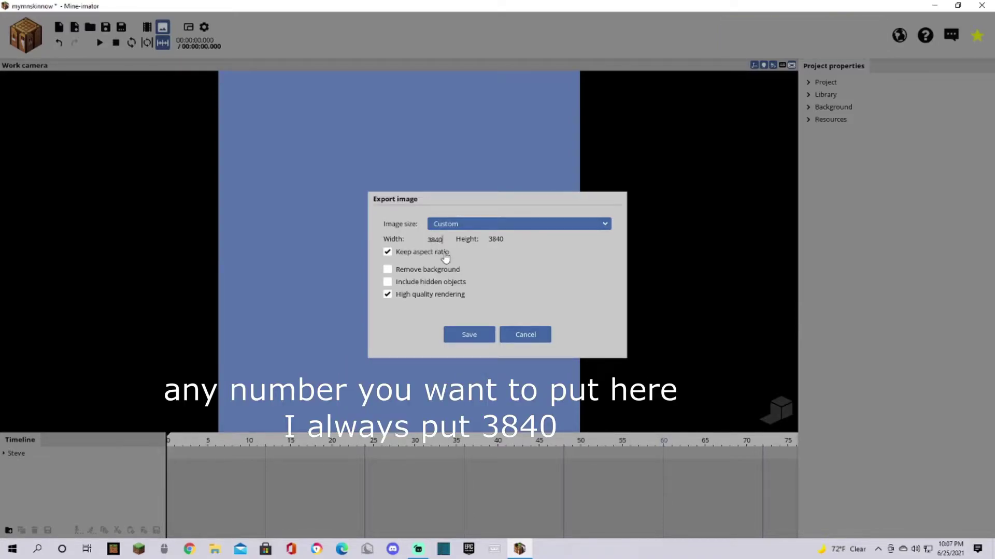
pyautogui.click(417, 270)
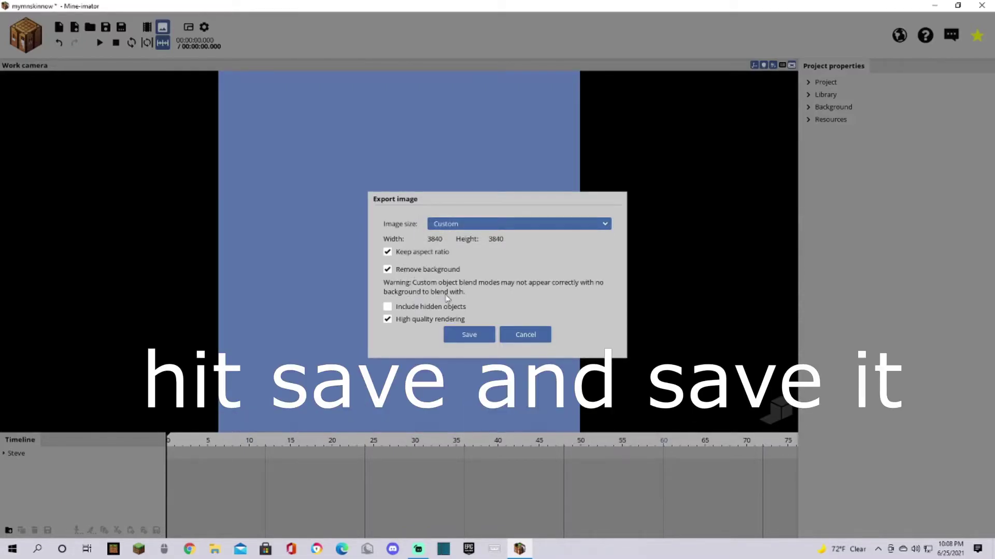
# - Save the exported image as mymnskinnow in PNG format in Downloads, and quit Mine-imator with the project changes saved
pyautogui.click(470, 335)
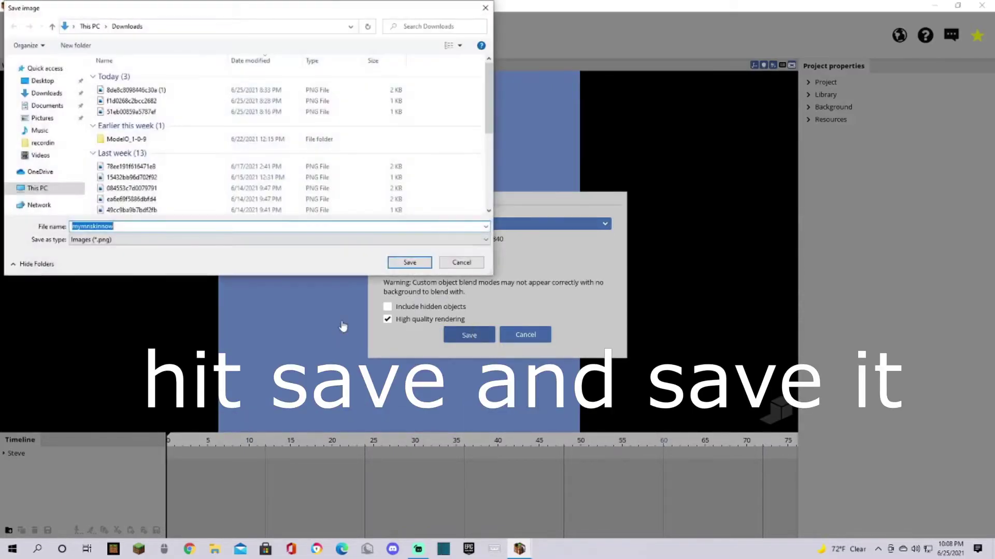
pyautogui.click(408, 265)
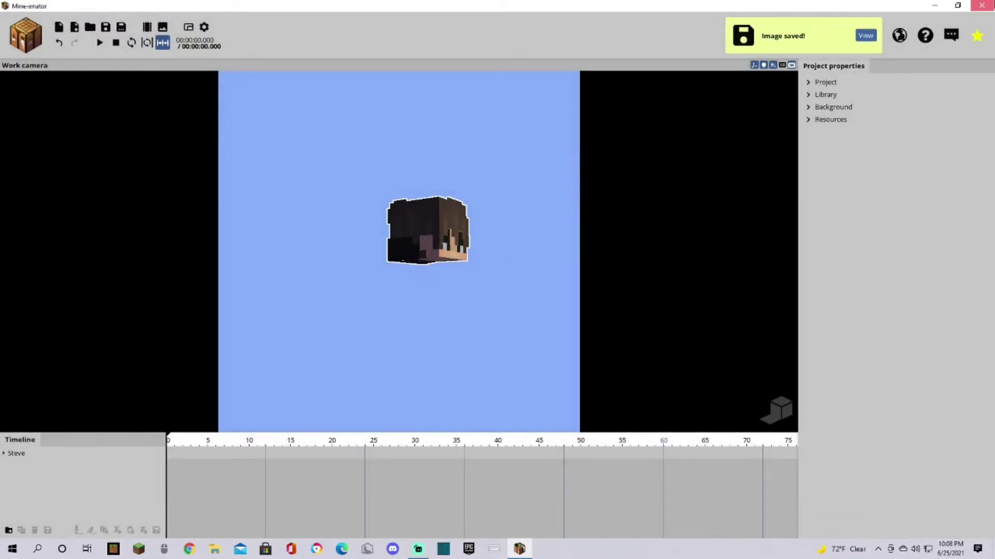
pyautogui.click(982, 5)
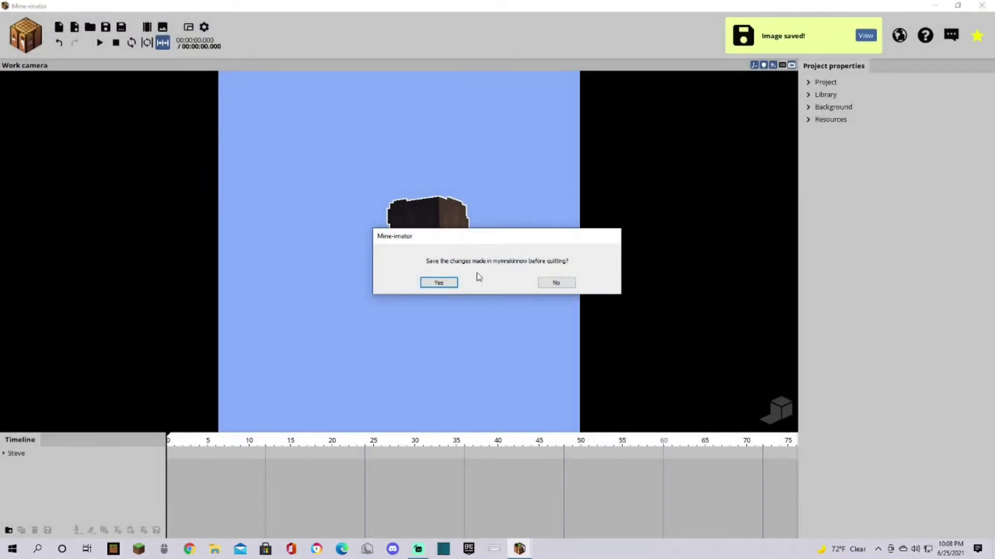
pyautogui.click(444, 282)
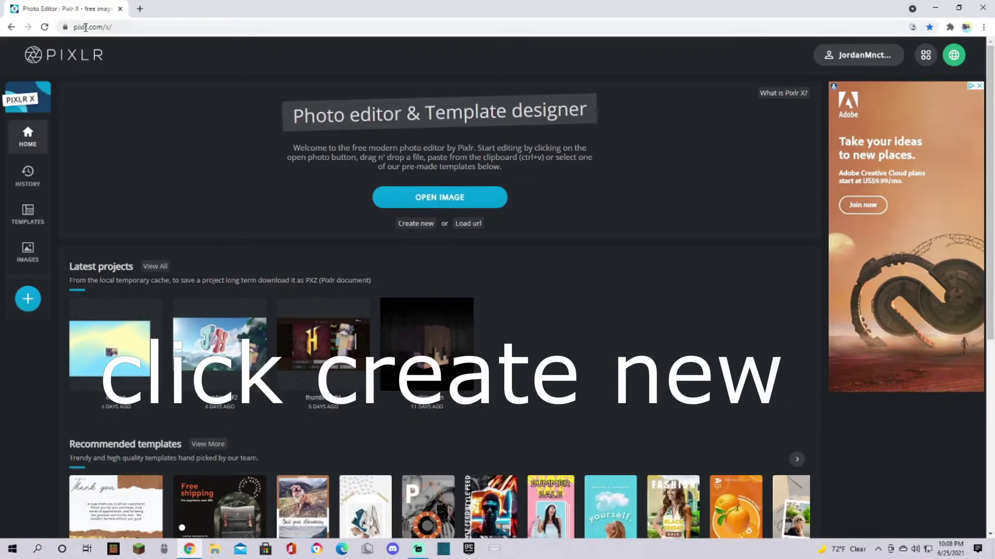
# - In Pixlr X, create a new image named mymnskinnow with a width and height of 3840
pyautogui.click(415, 224)
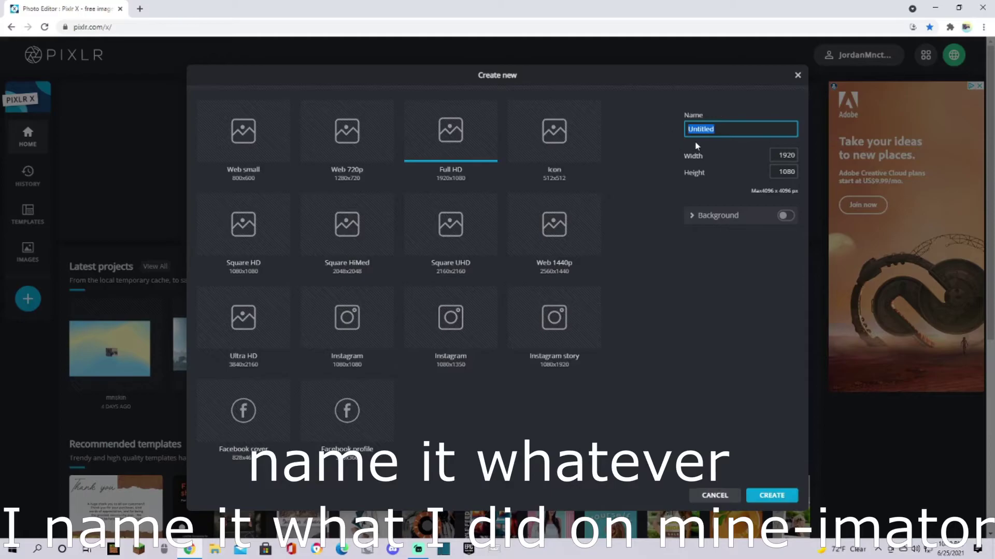
pyautogui.write('mymnskinnow')
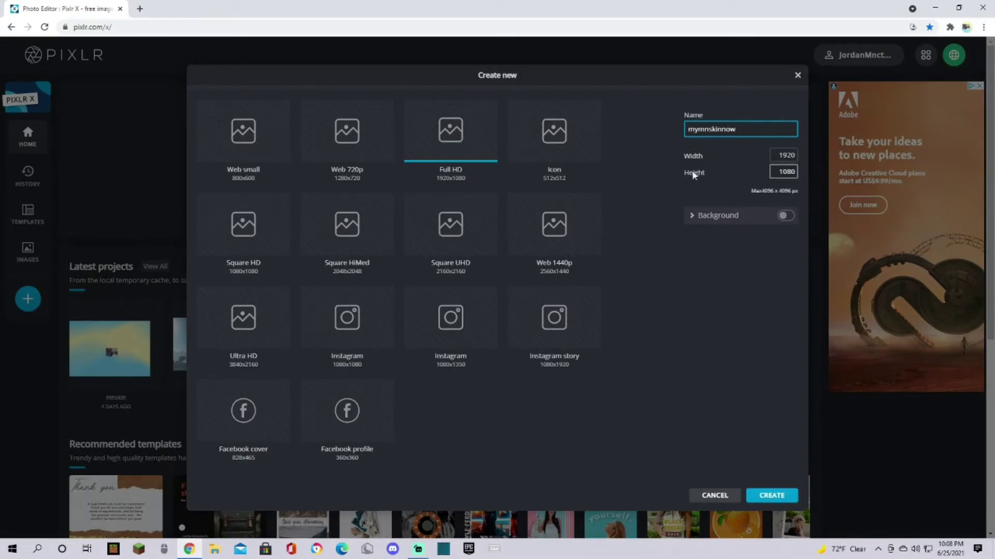
pyautogui.click(785, 155)
pyautogui.write('3840')
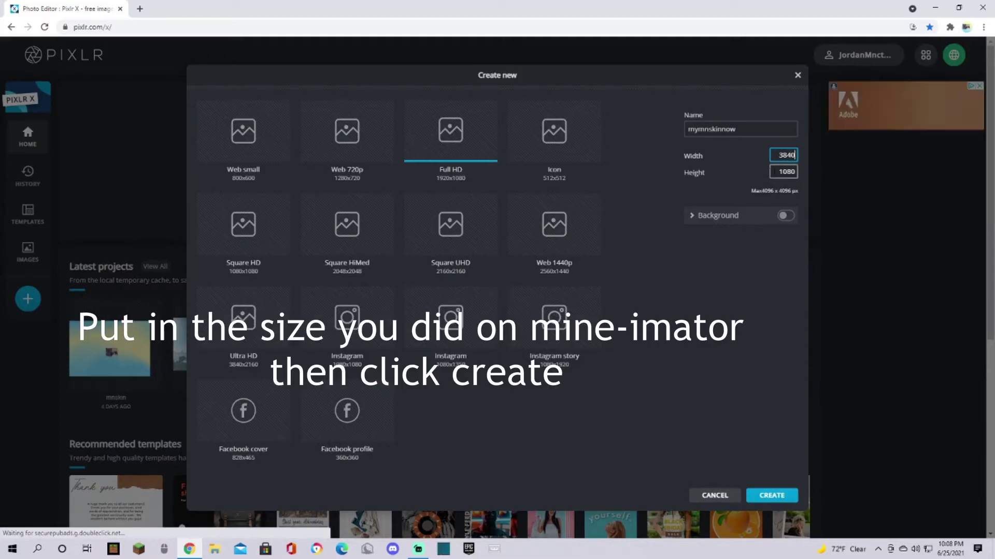
pyautogui.click(771, 172)
pyautogui.write('3840')
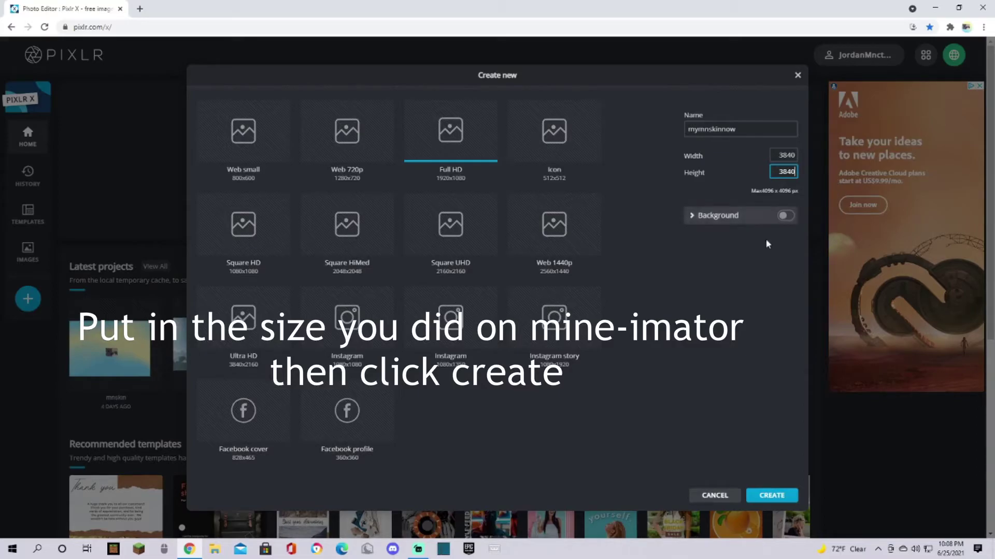
pyautogui.click(749, 260)
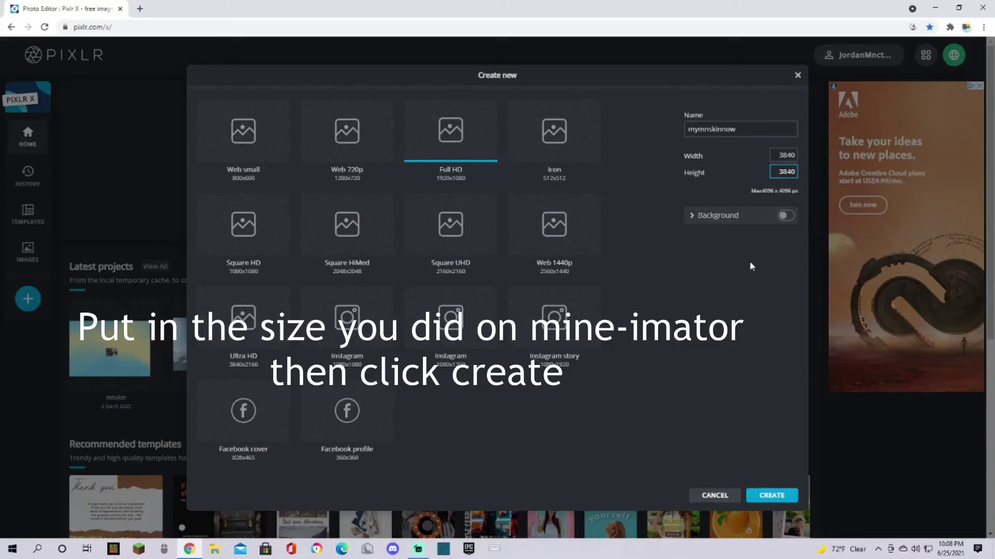
pyautogui.click(763, 498)
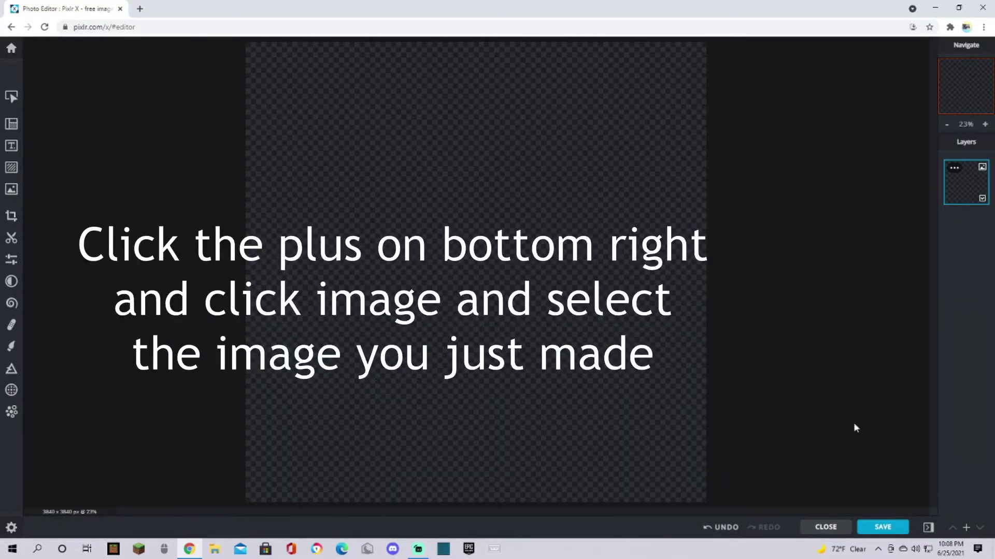
# - Add mymnskinnow.png from Downloads as an image layer
pyautogui.click(966, 529)
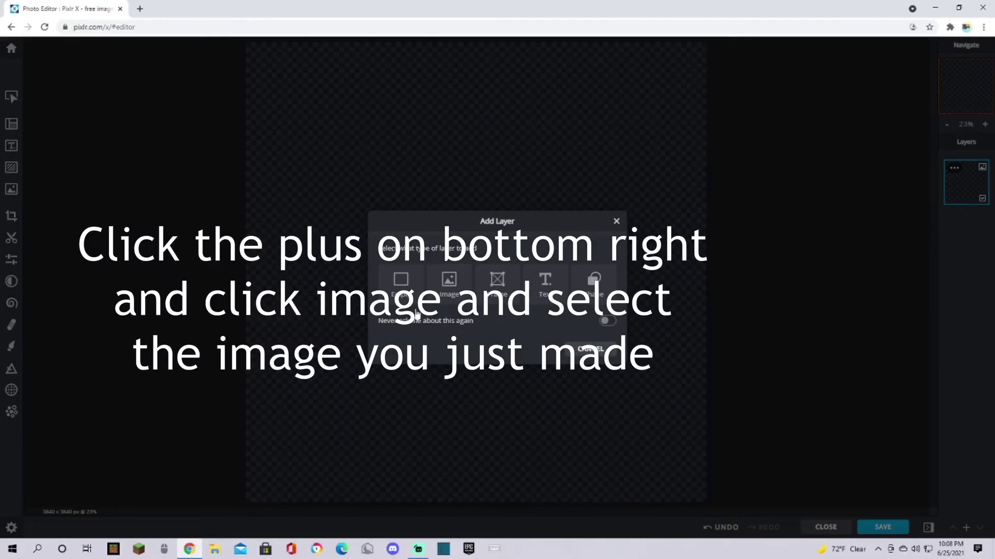
pyautogui.click(449, 282)
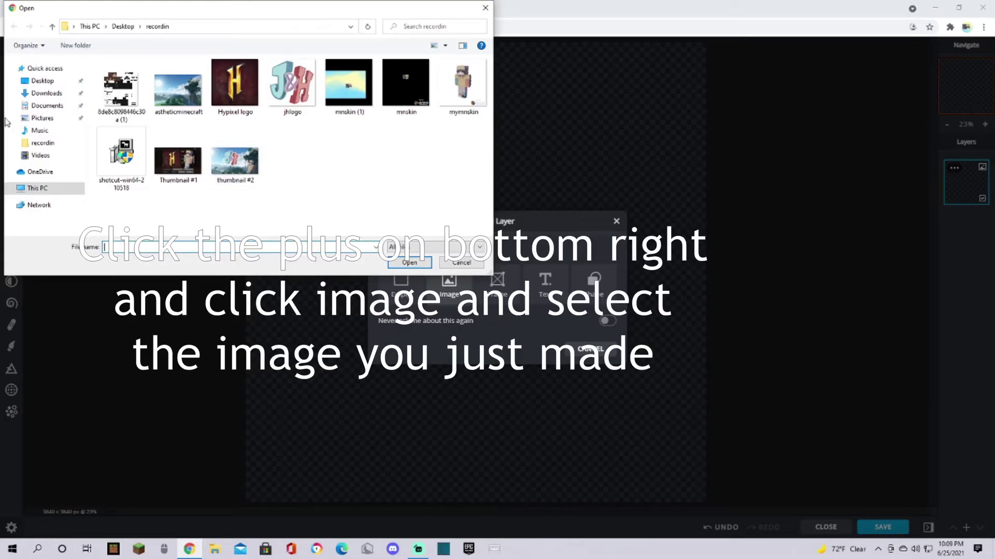
pyautogui.click(49, 93)
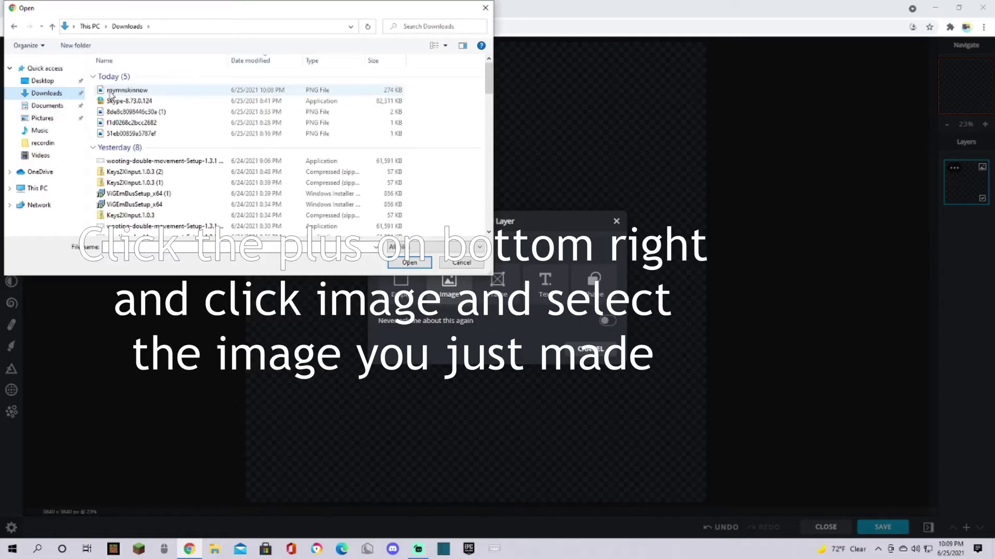
pyautogui.doubleClick(109, 92)
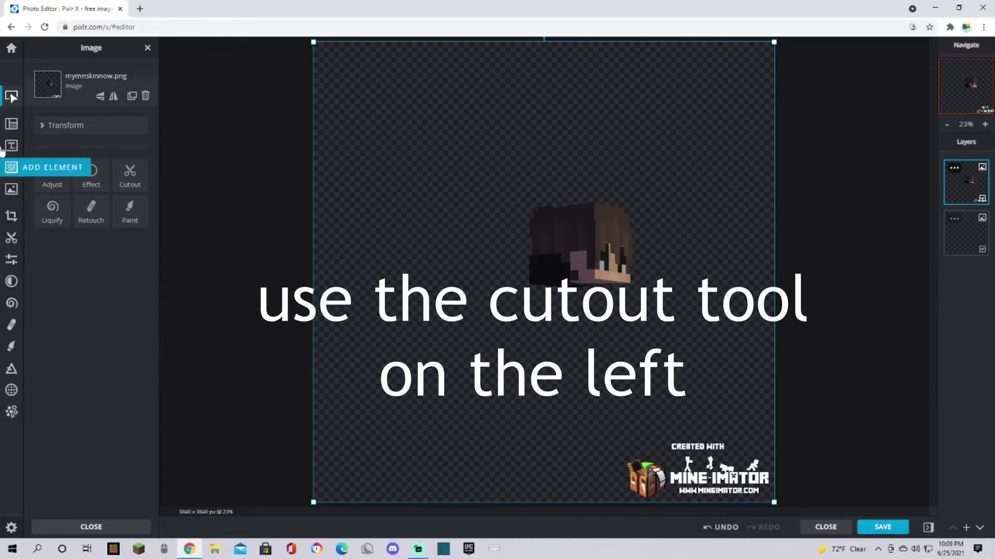
# - Cut out a rectangle around the head to drop the watermark, and move the head closer to the canvas centre
pyautogui.click(11, 238)
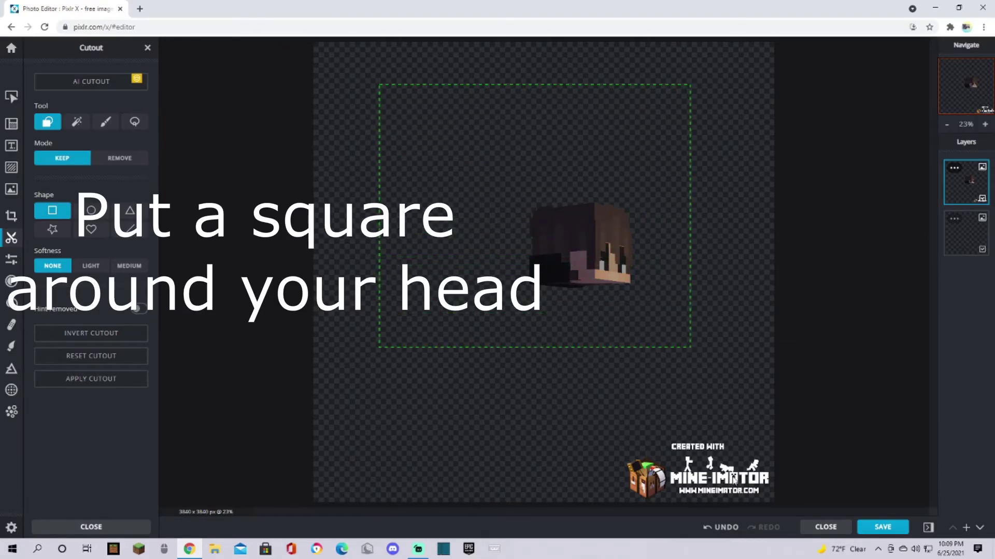
pyautogui.click(11, 96)
pyautogui.moveTo(579, 298); pyautogui.dragTo(578, 270)
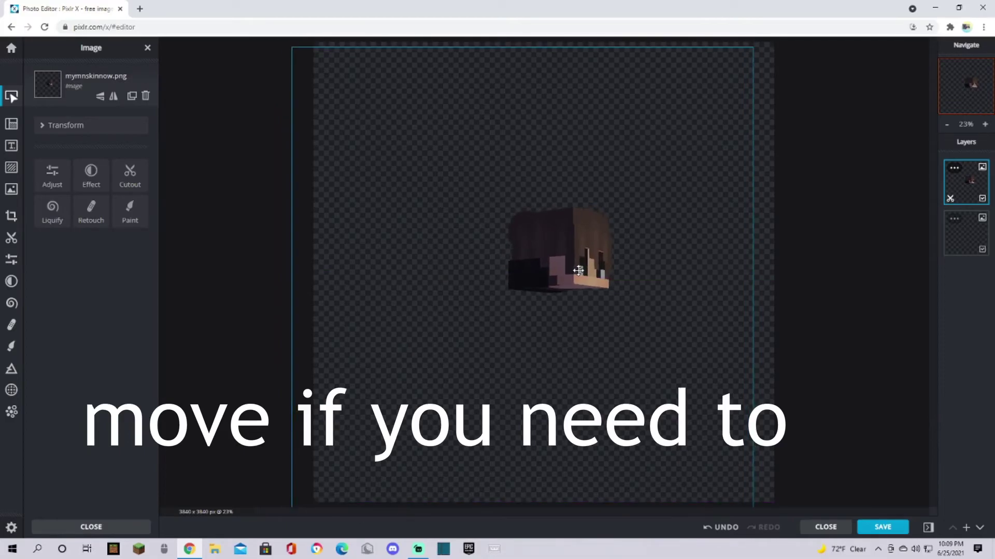
pyautogui.scroll(1, 615, 301)
pyautogui.click(952, 454)
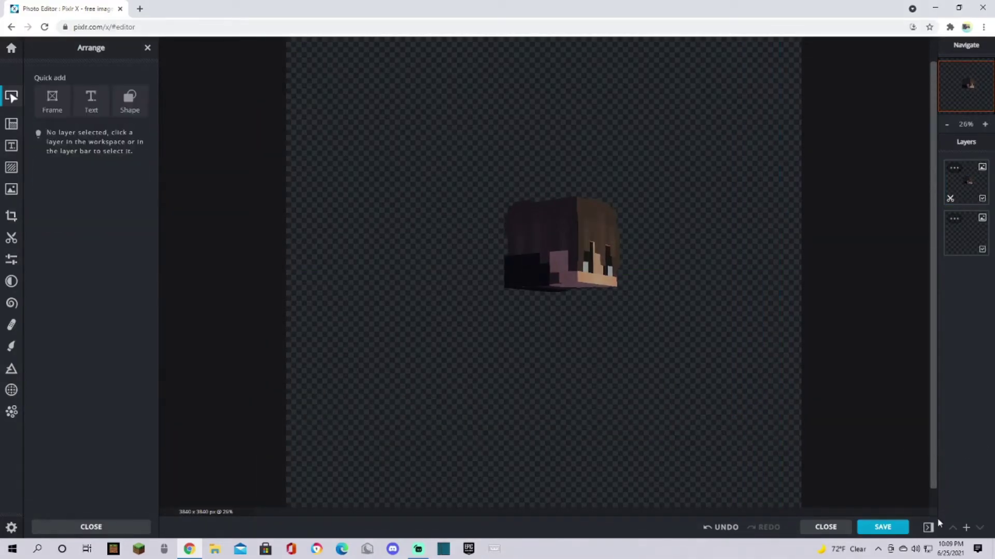
# - Save the Dark Wave wallpaper from the Google Images results for "black background" to Downloads
pyautogui.click(966, 528)
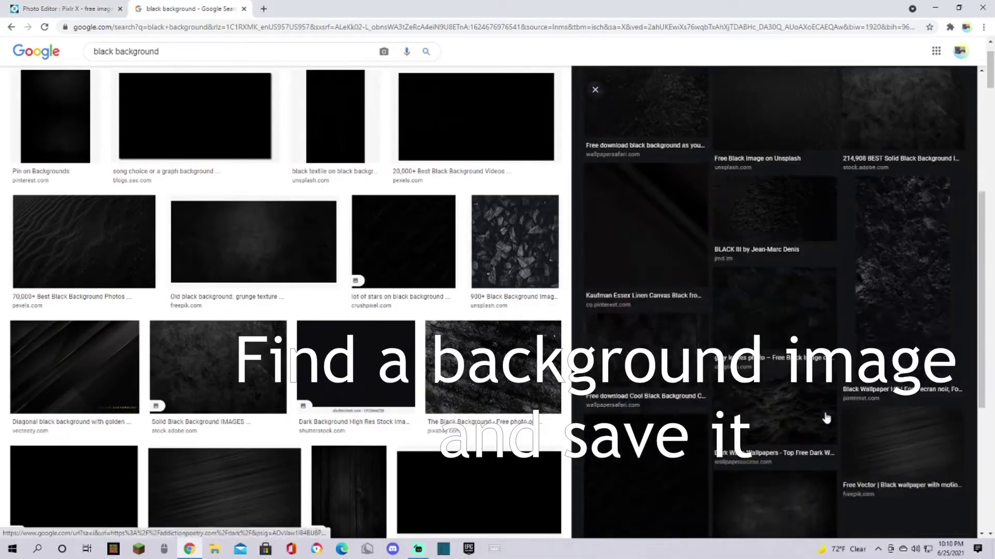
pyautogui.scroll(-1, 823, 409)
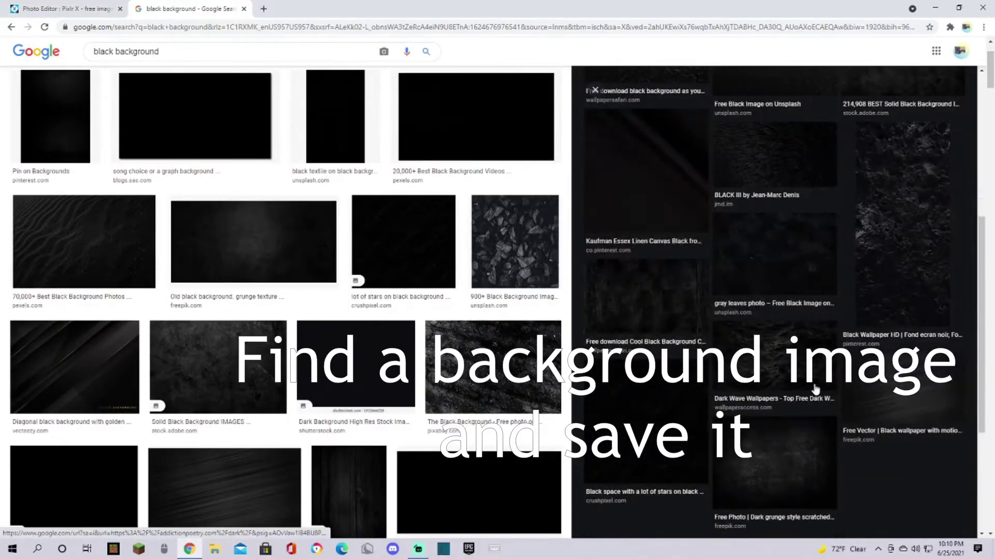
pyautogui.click(816, 390)
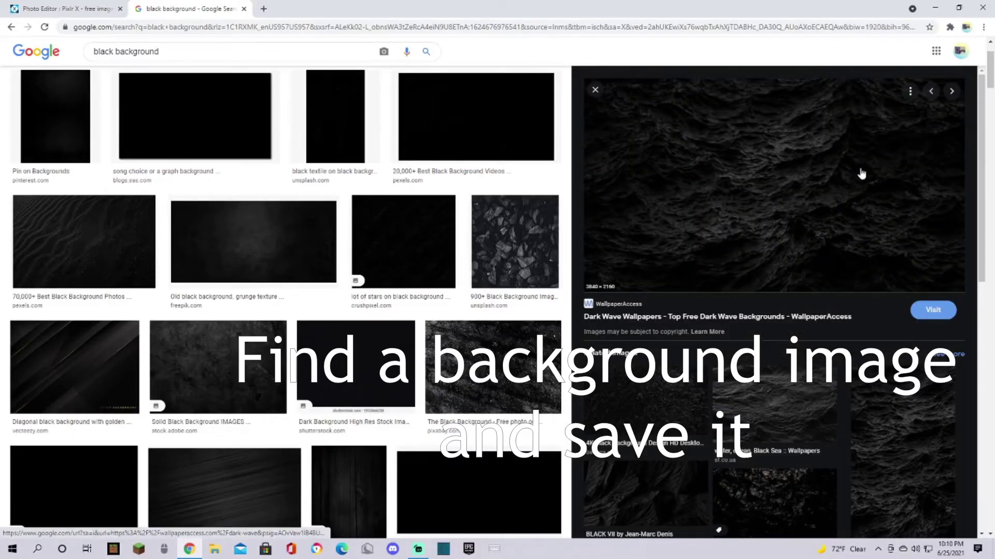
pyautogui.rightClick(680, 207)
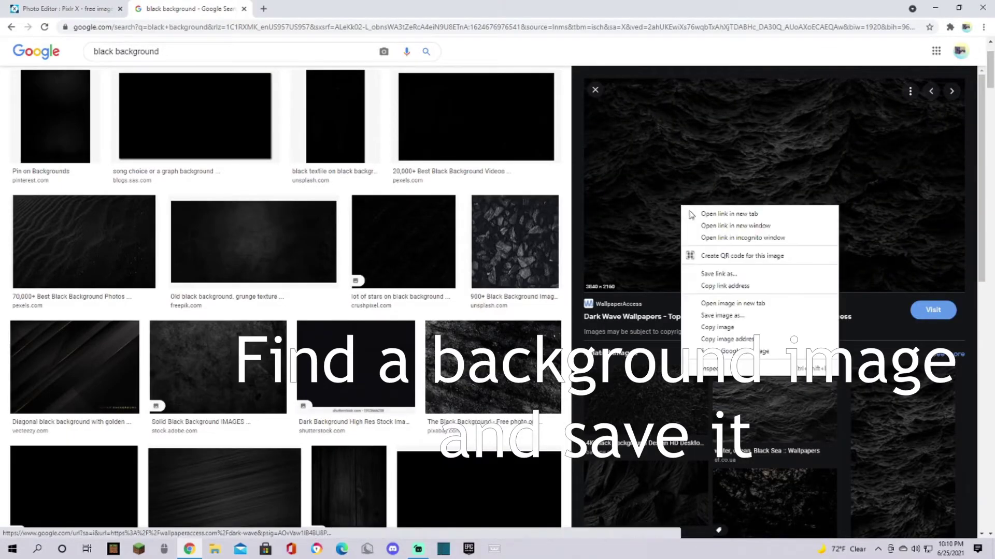
pyautogui.click(716, 315)
pyautogui.click(409, 262)
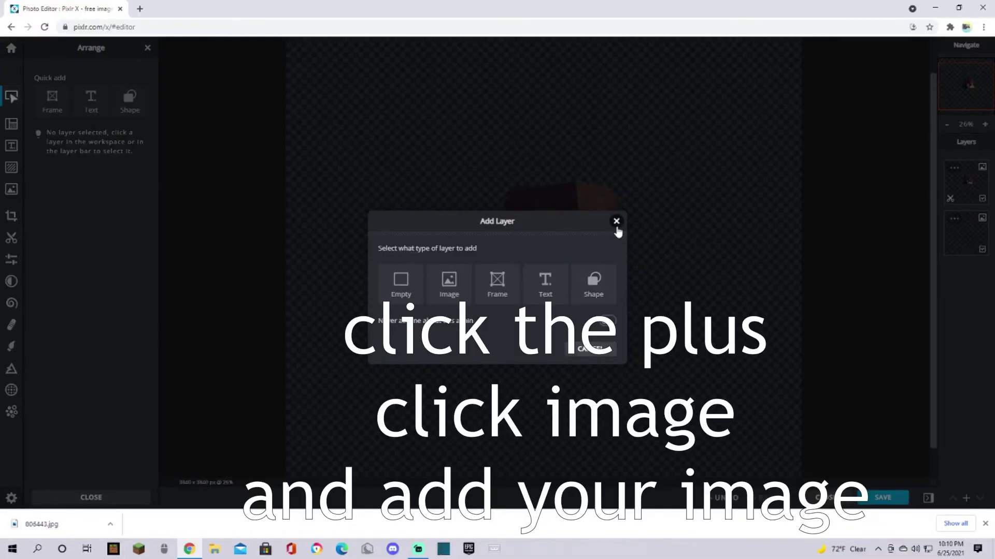
# - Add the downloaded 806443.jpg as an image layer and place it beneath the head layer
pyautogui.click(616, 219)
pyautogui.click(986, 524)
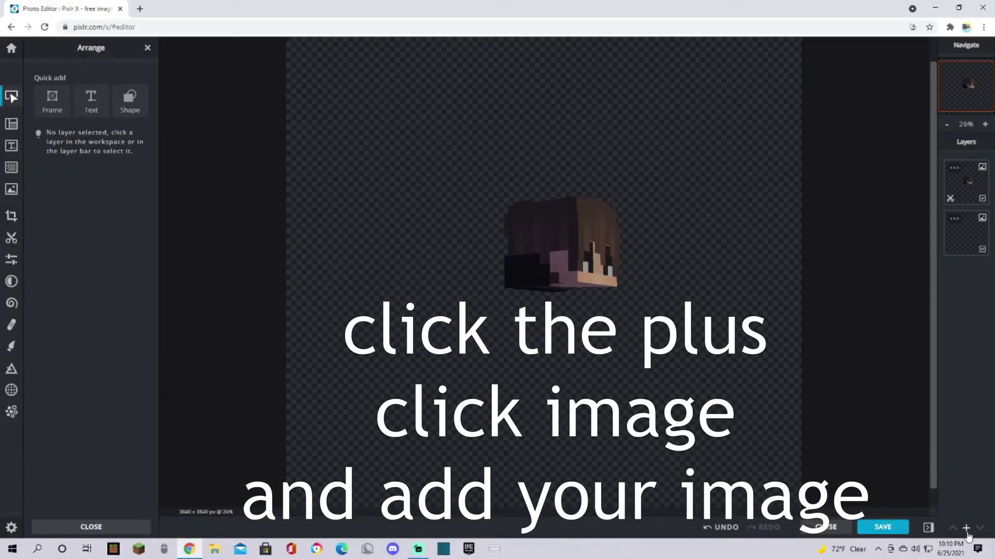
pyautogui.click(966, 530)
pyautogui.click(448, 284)
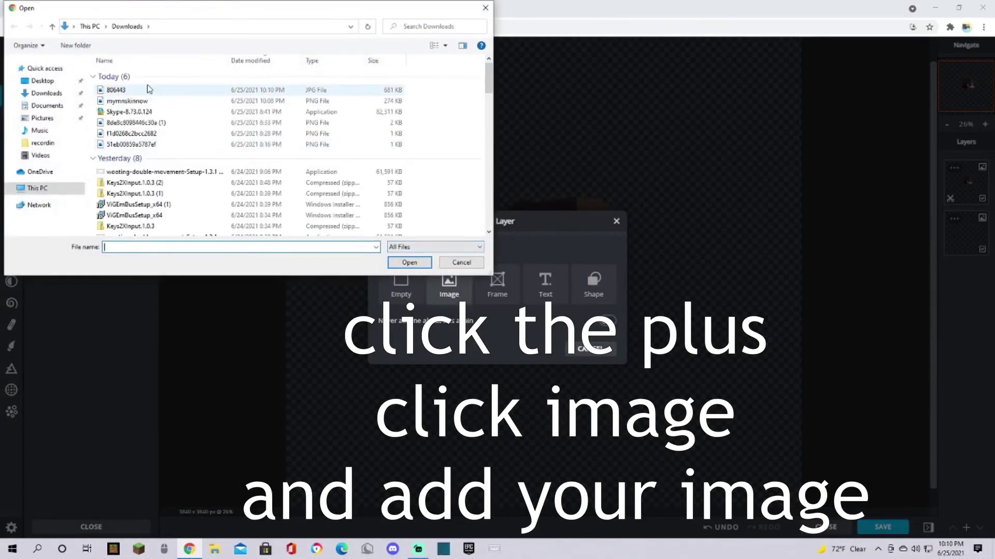
pyautogui.doubleClick(148, 89)
pyautogui.moveTo(971, 188); pyautogui.dragTo(967, 235)
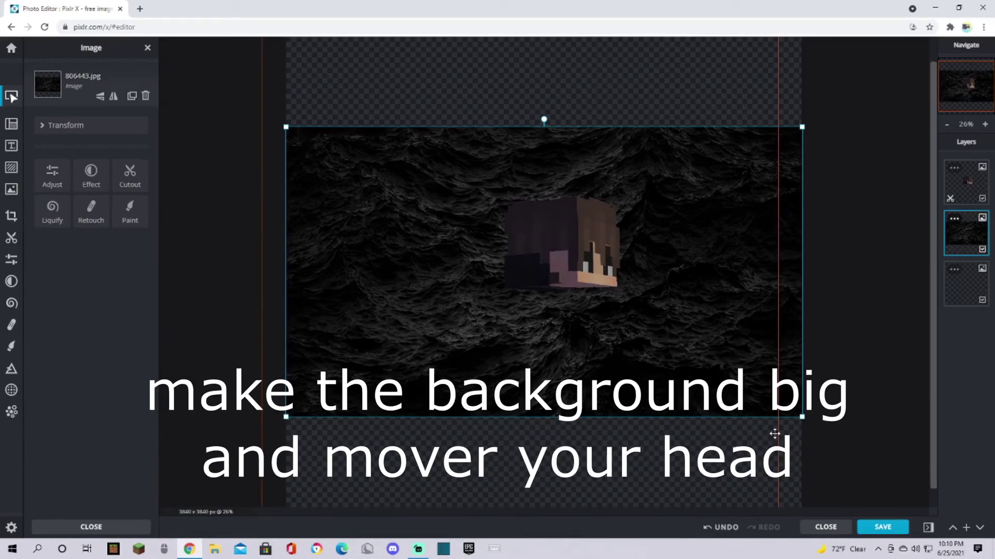
# - Enlarge and reposition the 806443.jpg background until it covers the whole canvas
pyautogui.moveTo(802, 417); pyautogui.dragTo(873, 456)
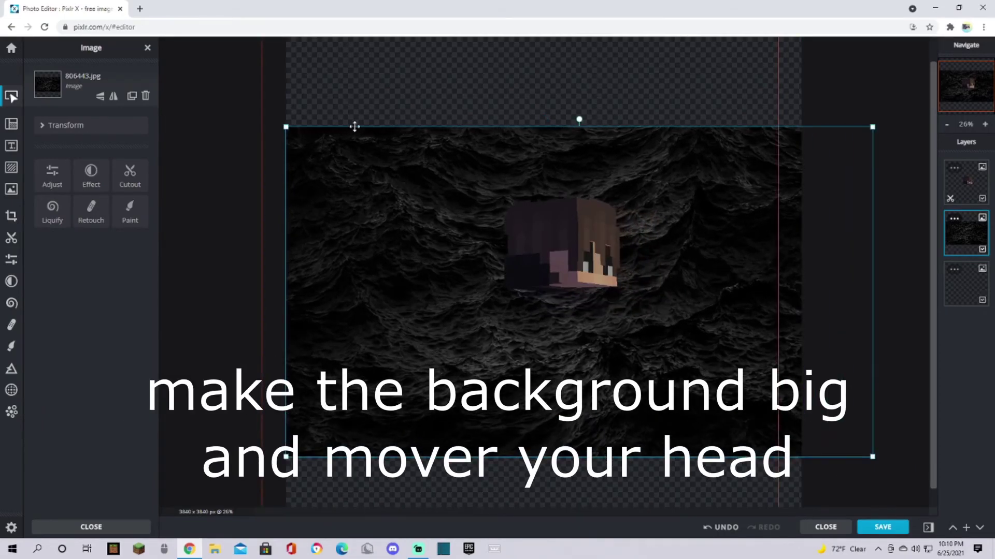
pyautogui.moveTo(287, 130); pyautogui.dragTo(184, 69)
pyautogui.moveTo(324, 186); pyautogui.dragTo(495, 281)
pyautogui.moveTo(362, 227); pyautogui.dragTo(463, 290)
pyautogui.moveTo(286, 132); pyautogui.dragTo(160, 63)
pyautogui.moveTo(375, 198); pyautogui.dragTo(559, 328)
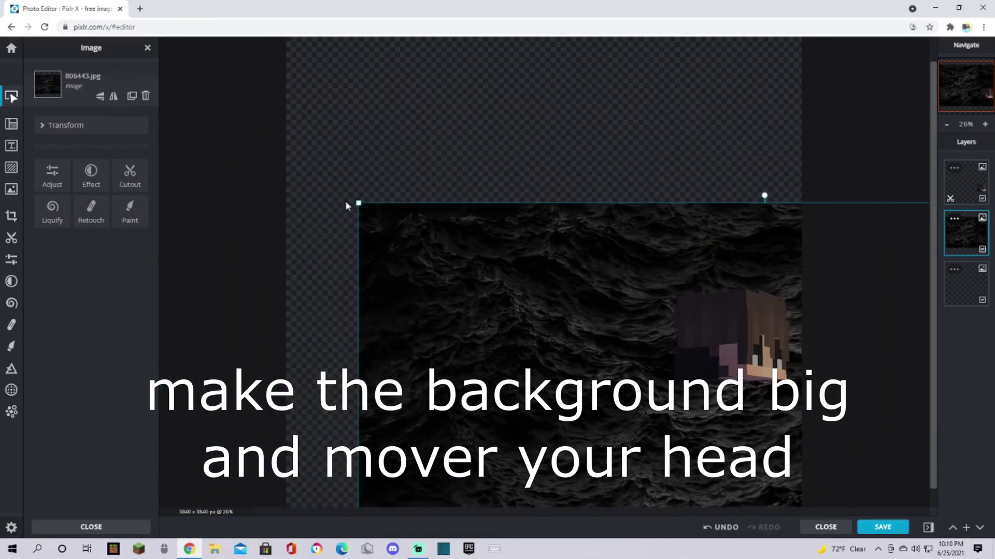
pyautogui.moveTo(355, 202); pyautogui.dragTo(168, 37)
pyautogui.moveTo(378, 229); pyautogui.dragTo(549, 299)
pyautogui.moveTo(352, 176); pyautogui.dragTo(187, 83)
pyautogui.moveTo(402, 288); pyautogui.dragTo(367, 237)
# - Move the head back to the centre of the canvas over the background
pyautogui.moveTo(768, 388); pyautogui.dragTo(561, 316)
pyautogui.moveTo(545, 282); pyautogui.dragTo(568, 301)
pyautogui.click(839, 308)
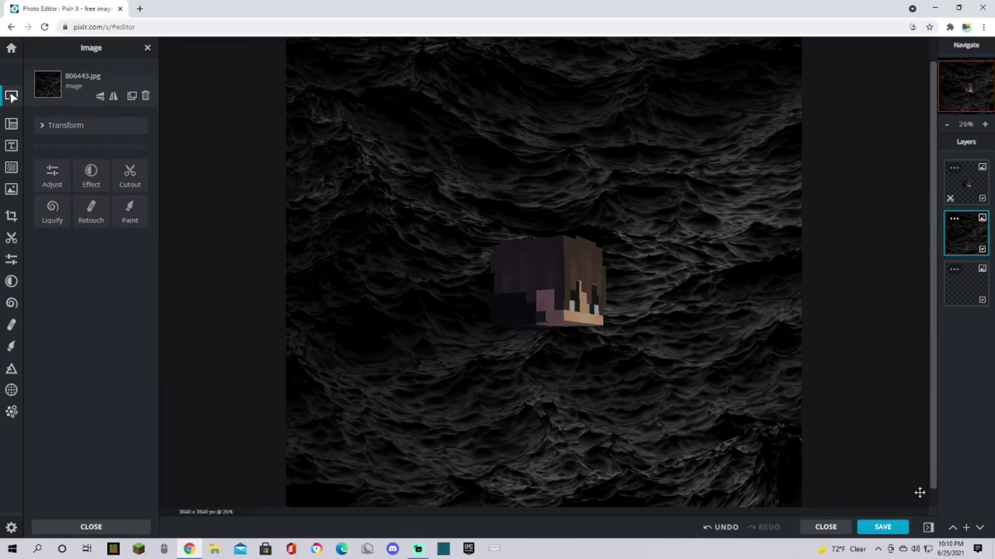
# - Start saving the finished image with PNG as the file type
pyautogui.click(887, 526)
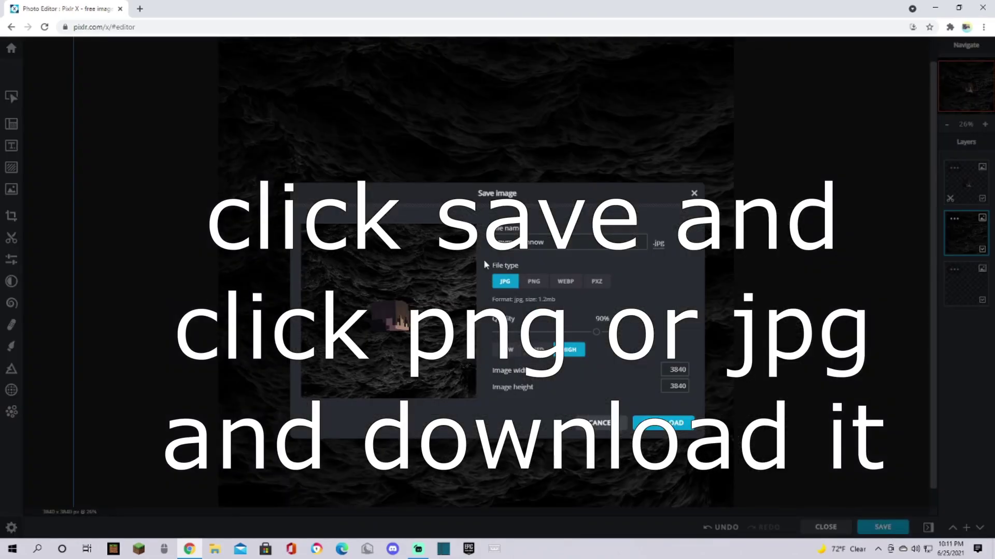
pyautogui.click(526, 287)
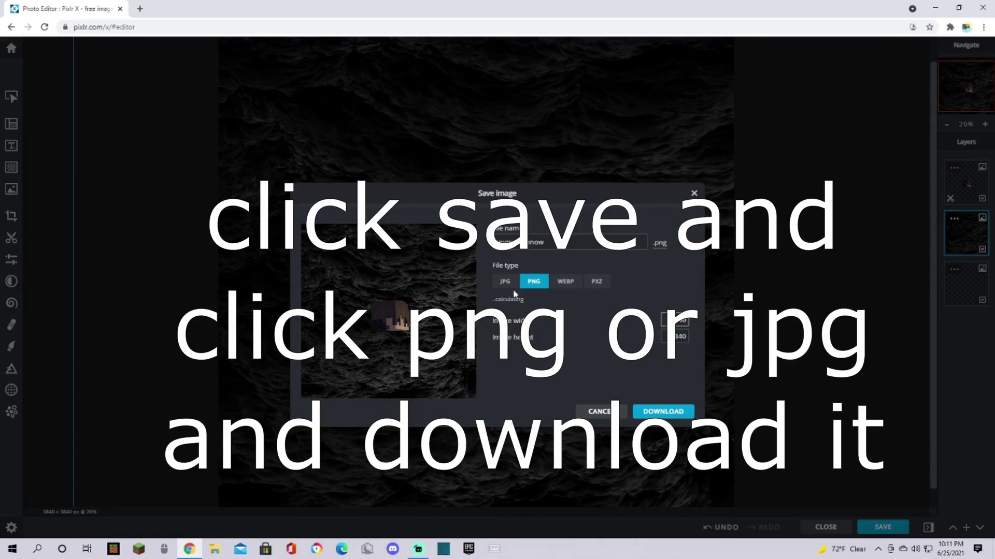